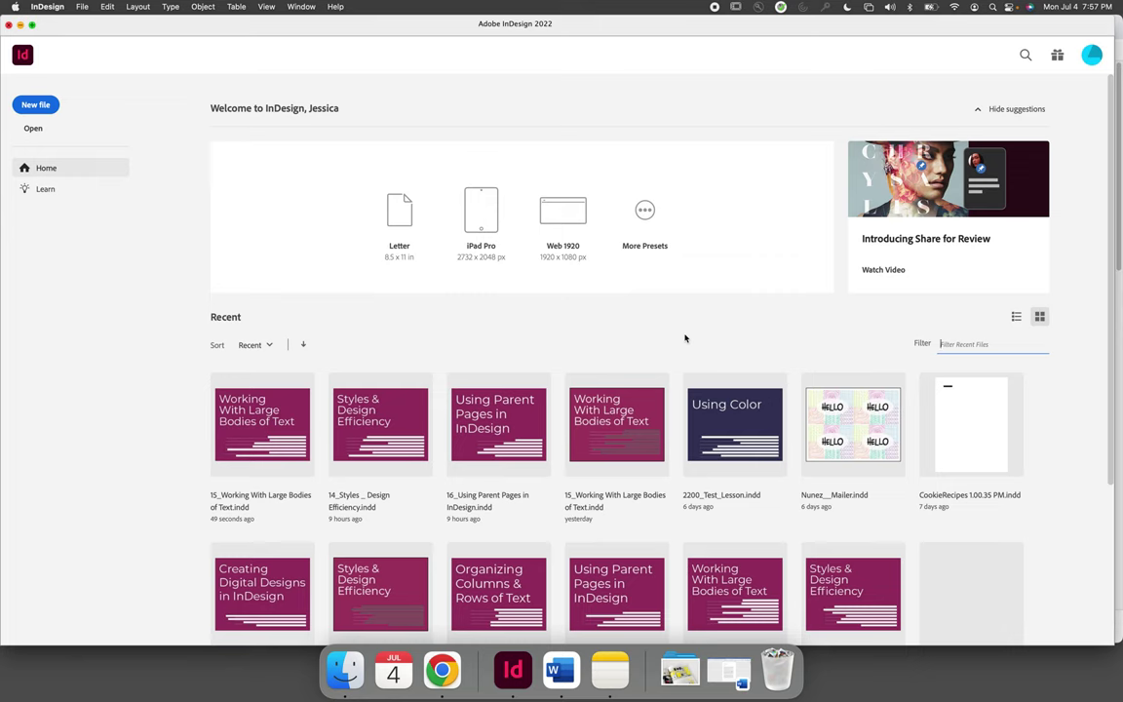
Create a new one-page Letter 8.5 × 11 in document with a primary text frame.
{"action": "left_click", "coordinate": [83, 7]}
{"action": "mouse_move", "coordinate": [84, 24]}
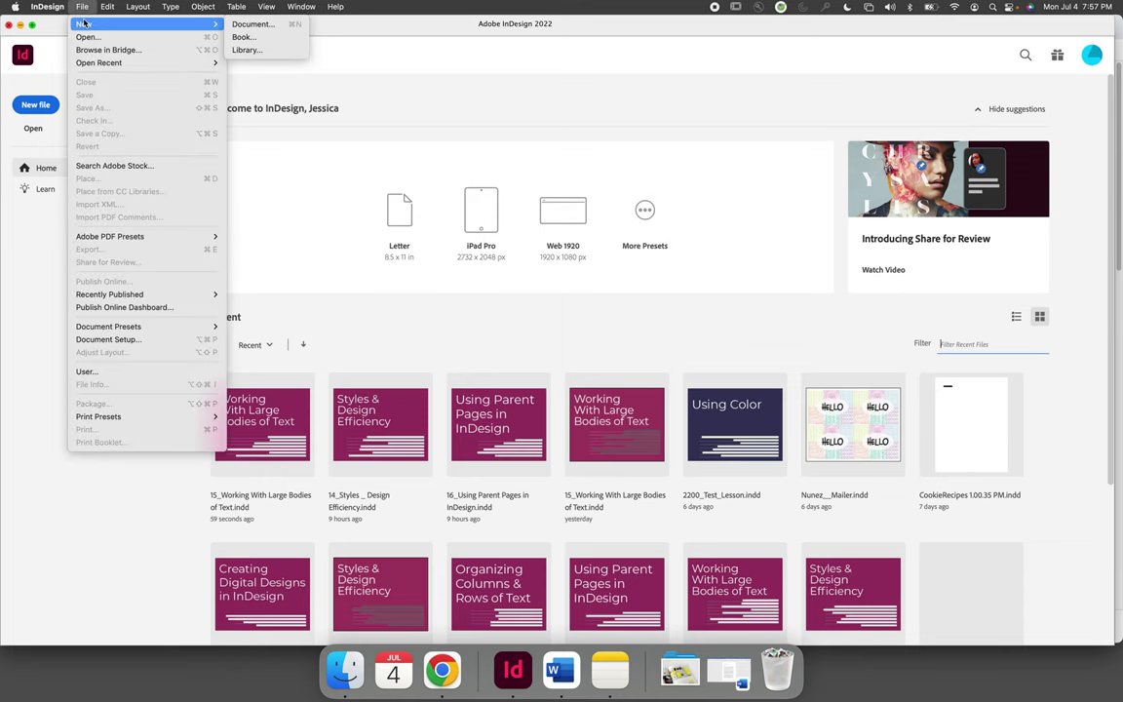
{"action": "left_click", "coordinate": [245, 25]}
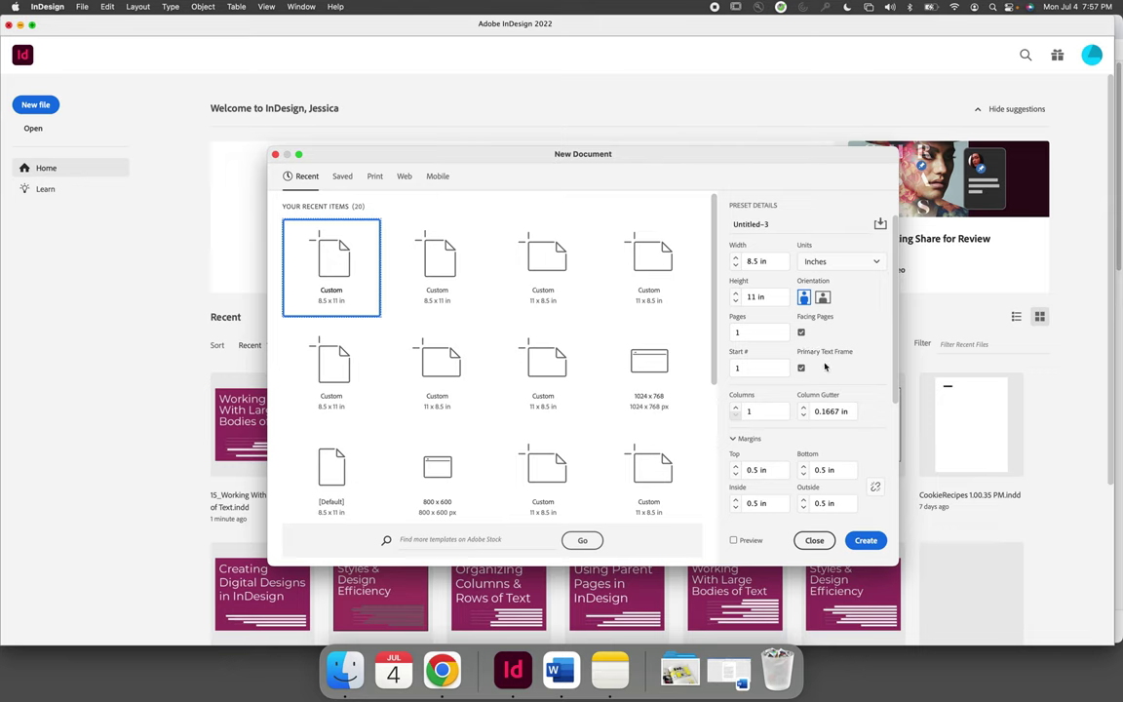
{"action": "left_click", "coordinate": [868, 543]}
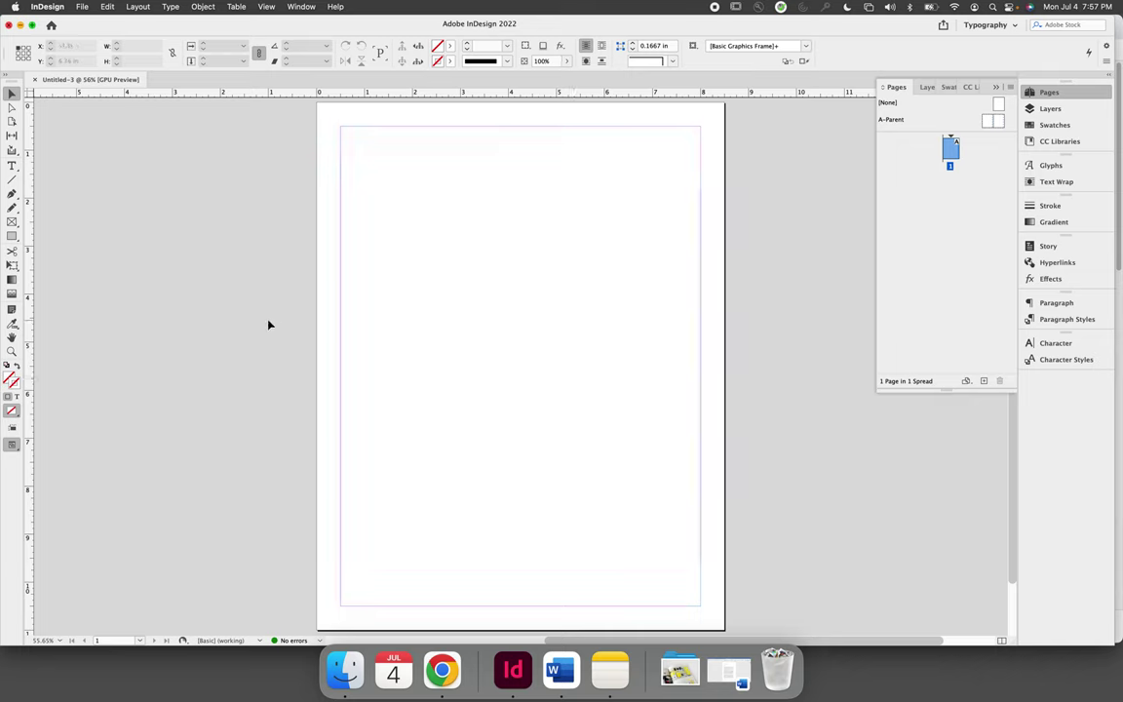
Select the empty 7.5 × 10 in text frame that fills the page margins.
{"action": "left_click_drag", "start_coordinate": [270, 230], "coordinate": [453, 317]}
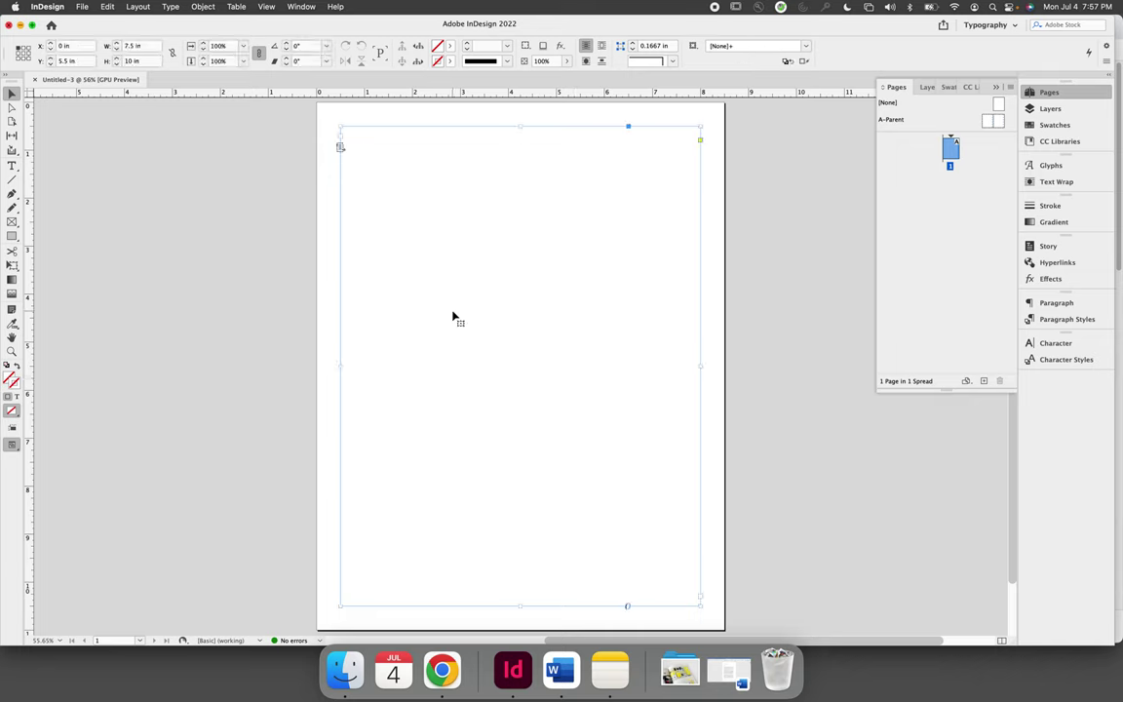
{"action": "left_click", "coordinate": [261, 258]}
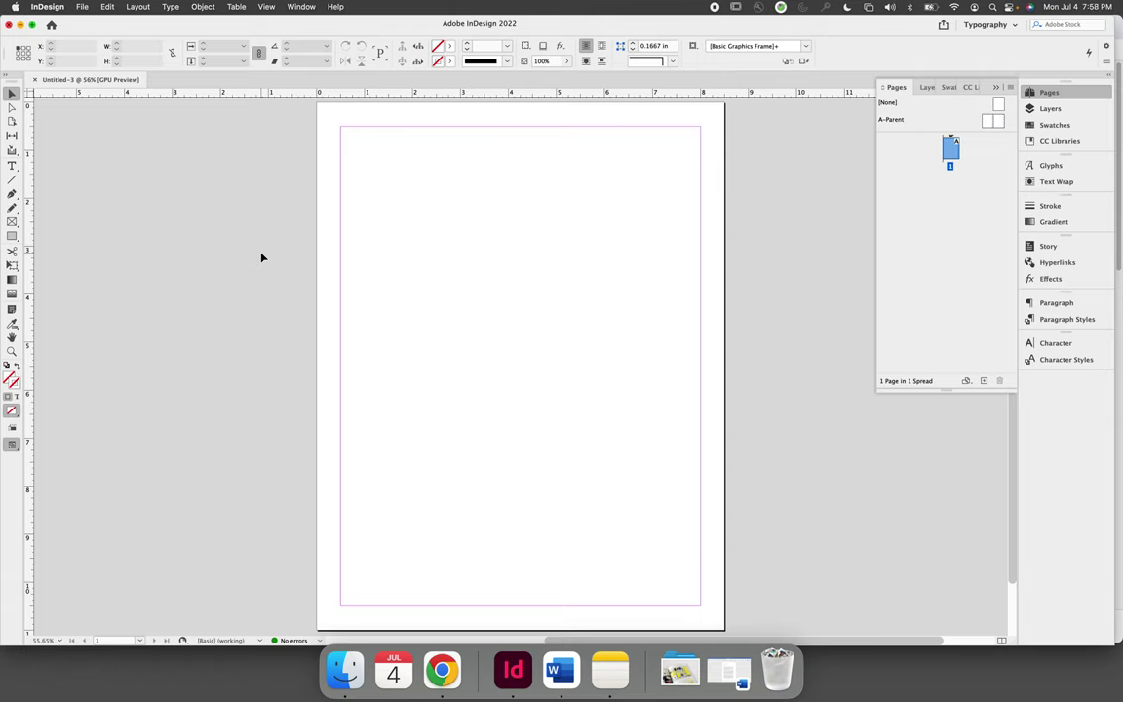
{"action": "left_click", "coordinate": [346, 253]}
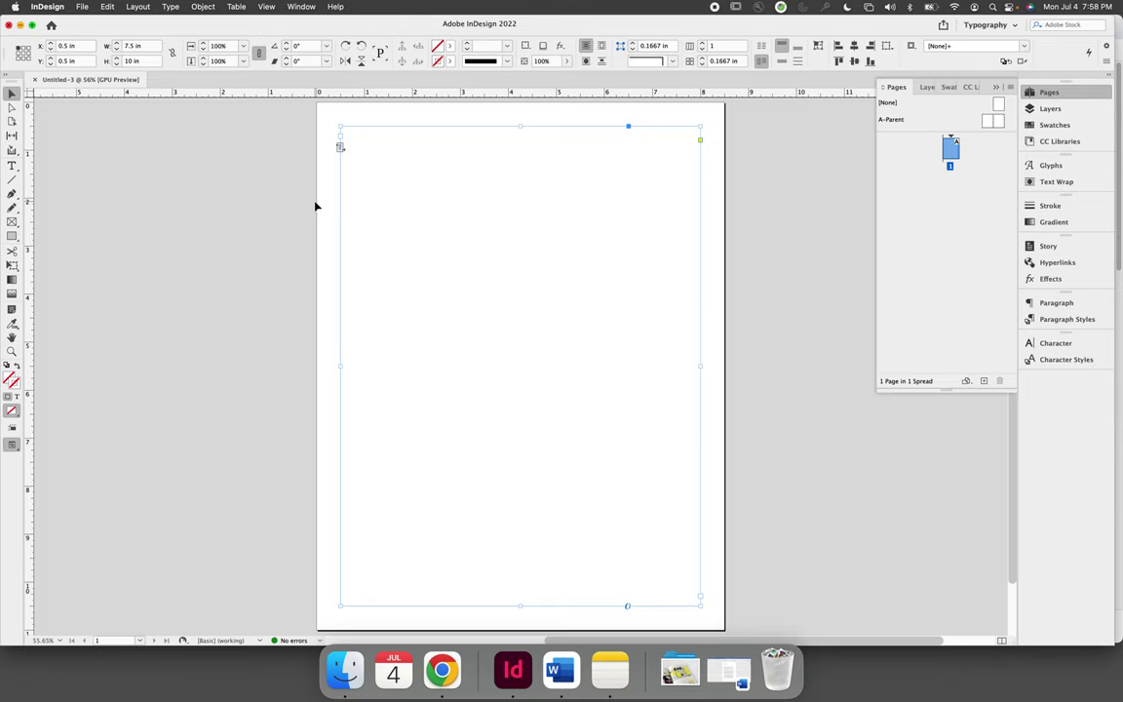
In Chrome, open A Tale of Two Cities from gutenberg.org's by-popularity list.
{"action": "left_click", "coordinate": [440, 672]}
{"action": "left_click", "coordinate": [127, 49]}
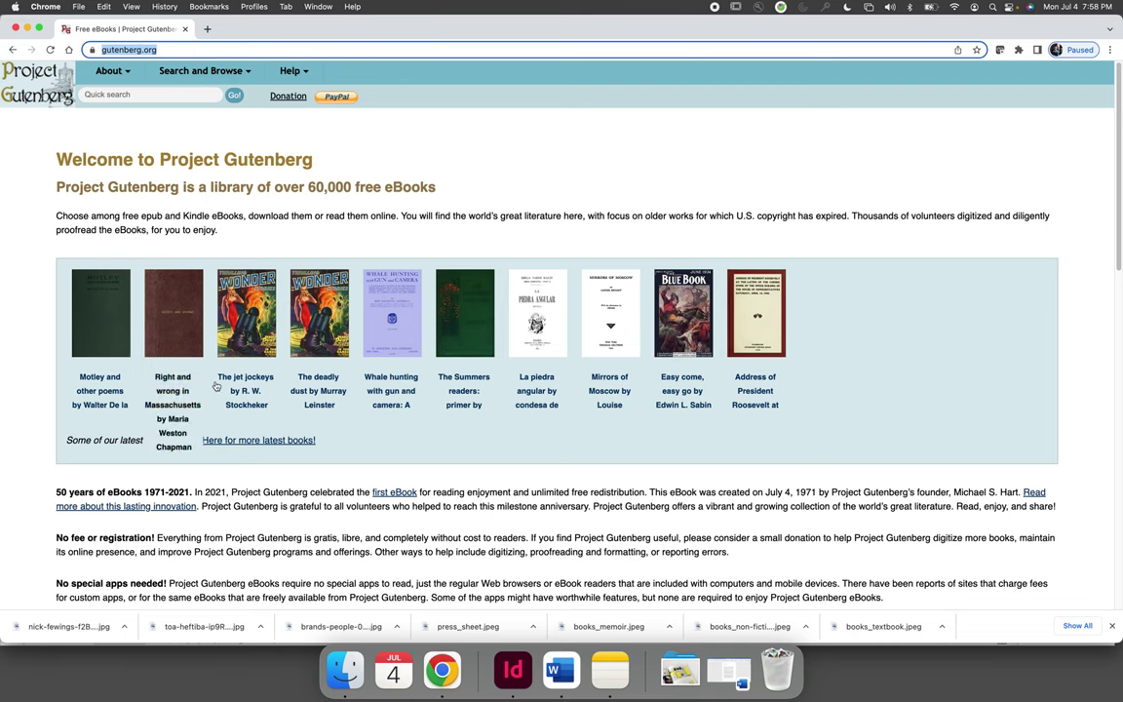
{"action": "scroll", "coordinate": [302, 527], "scroll_direction": "down", "scroll_amount": 2}
{"action": "scroll", "coordinate": [310, 531], "scroll_direction": "down", "scroll_amount": 1}
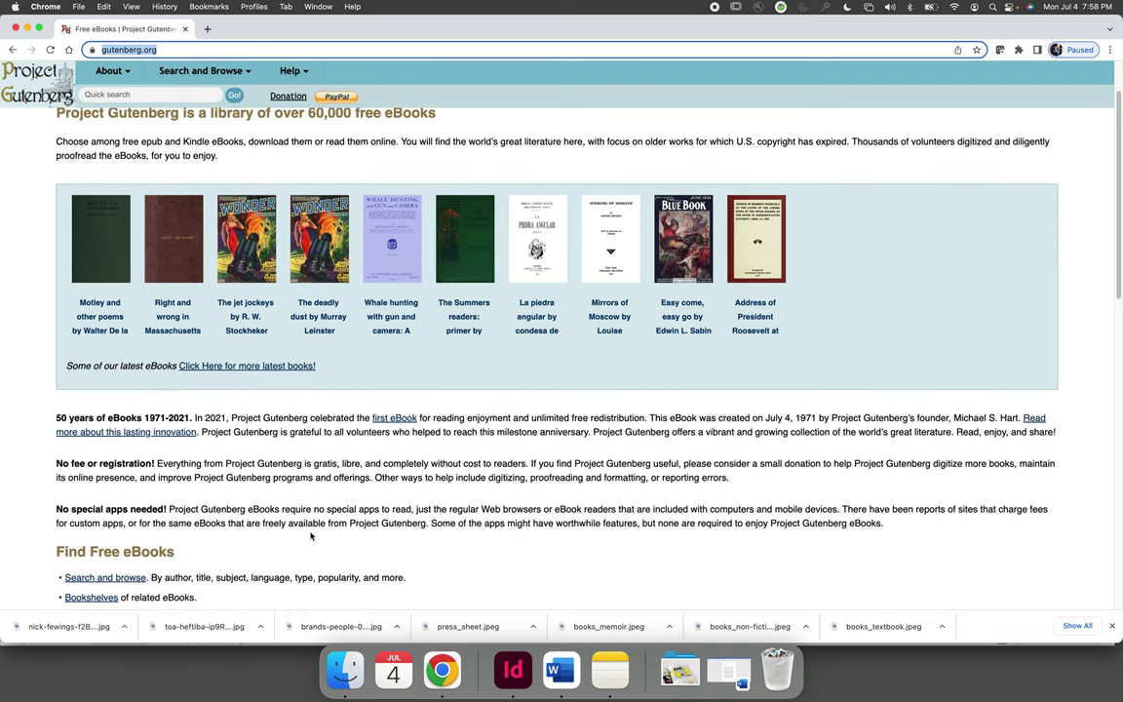
{"action": "scroll", "coordinate": [311, 535], "scroll_direction": "down", "scroll_amount": 5}
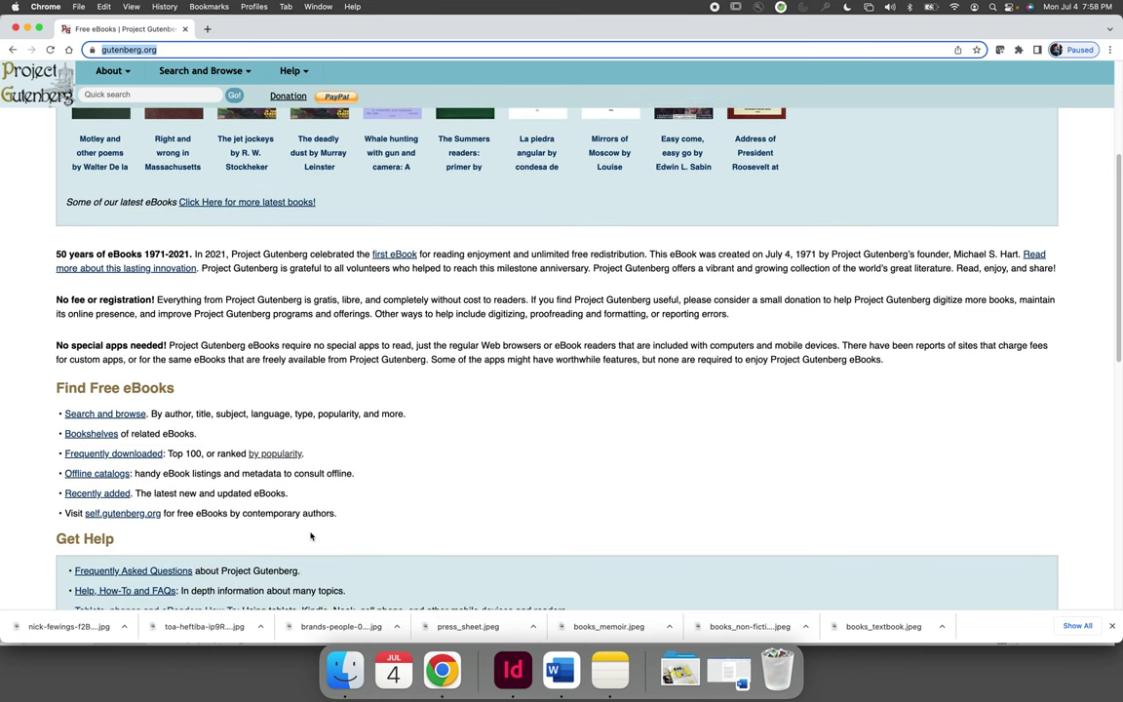
{"action": "left_click", "coordinate": [277, 455]}
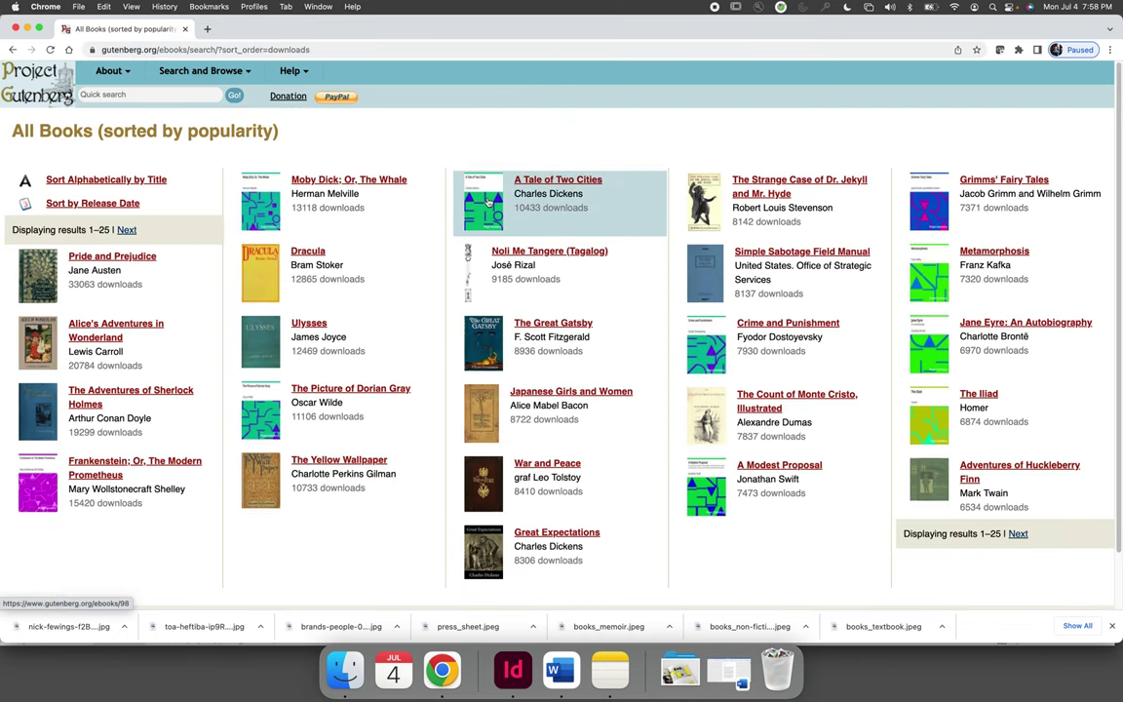
{"action": "left_click", "coordinate": [570, 185]}
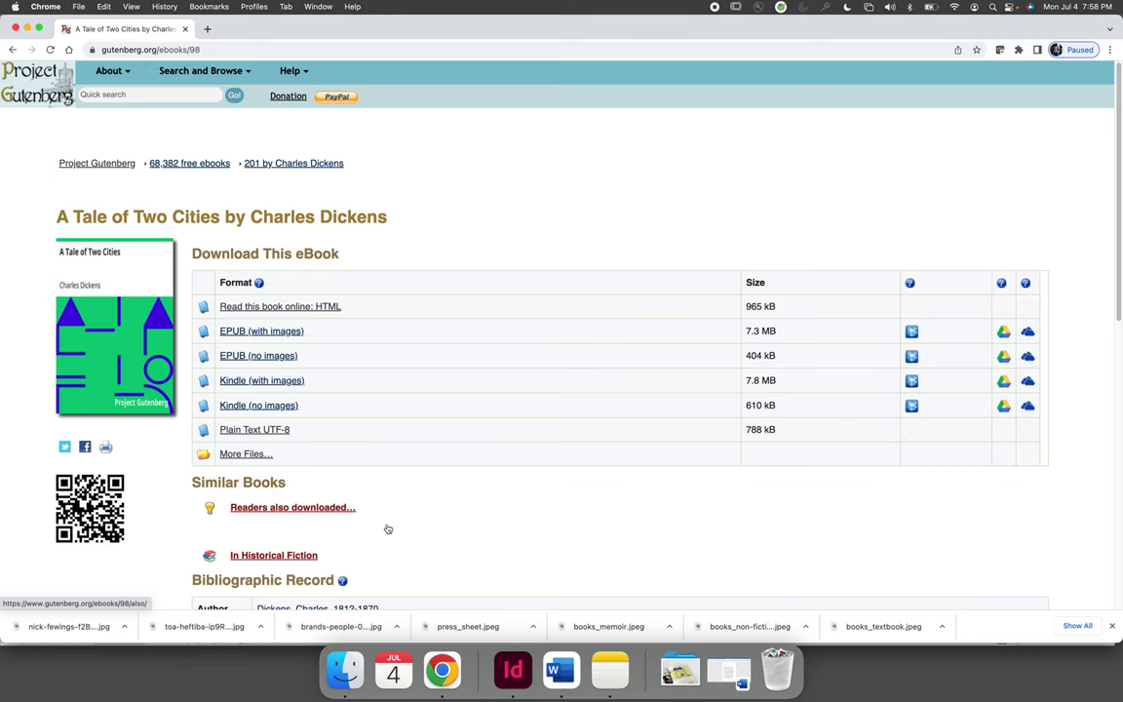
Open the Plain Text UTF-8 edition and select the title, subtitle and author lines.
{"action": "left_click", "coordinate": [251, 435]}
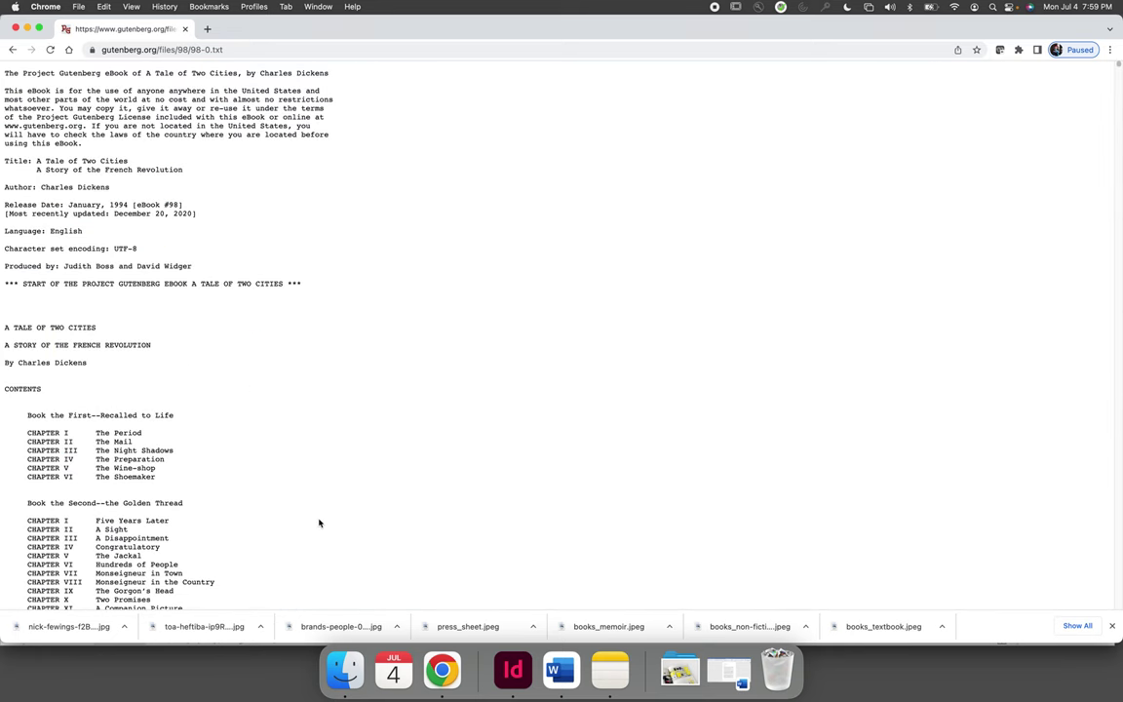
{"action": "scroll", "coordinate": [216, 359], "scroll_direction": "down", "scroll_amount": 2}
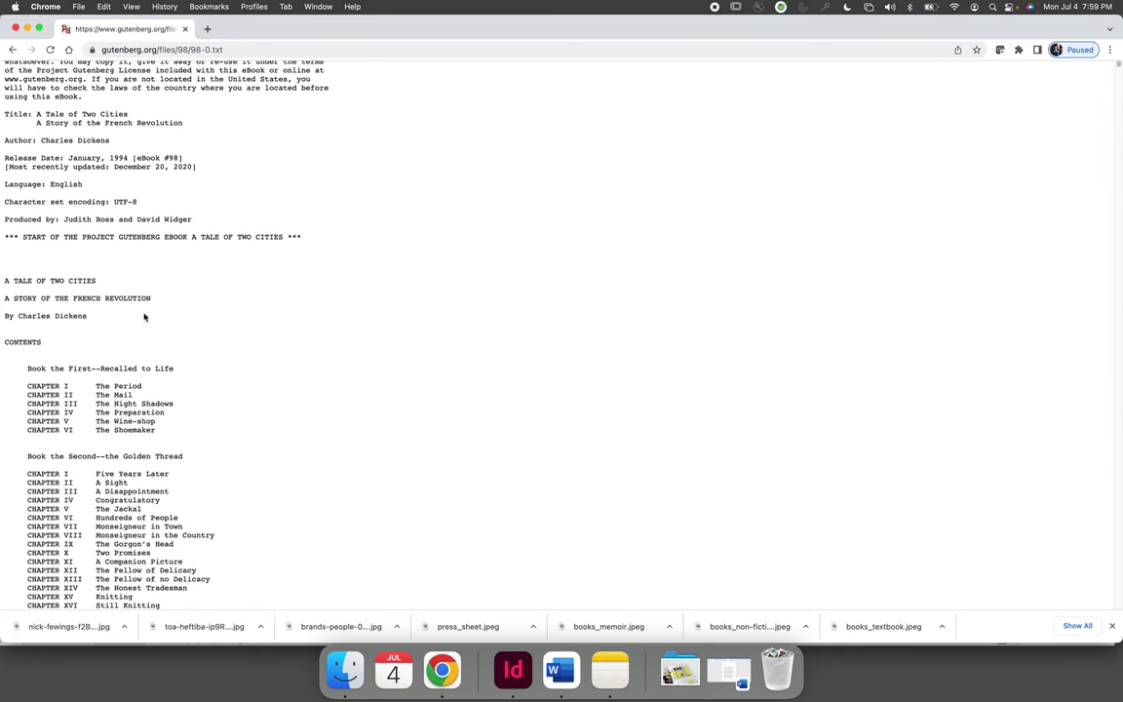
{"action": "left_click_drag", "start_coordinate": [5, 277], "coordinate": [128, 330]}
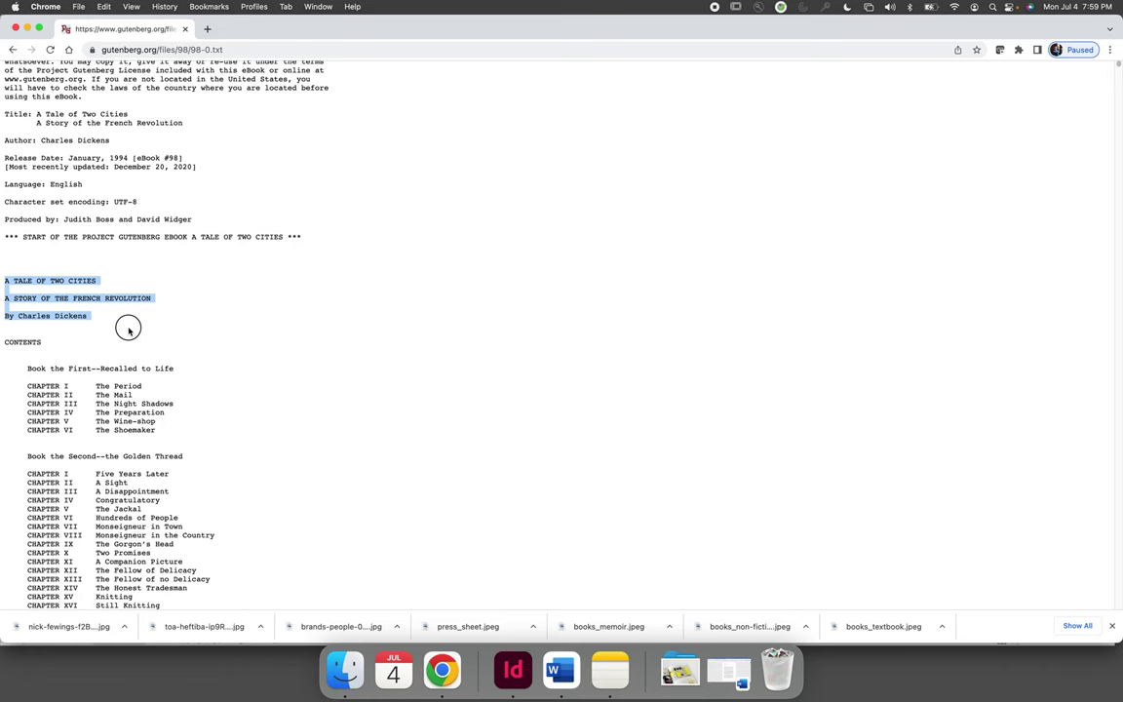
Extend the selection to the end of Chapter III and return to InDesign.
{"action": "scroll", "coordinate": [129, 331], "scroll_direction": "down", "scroll_amount": 4}
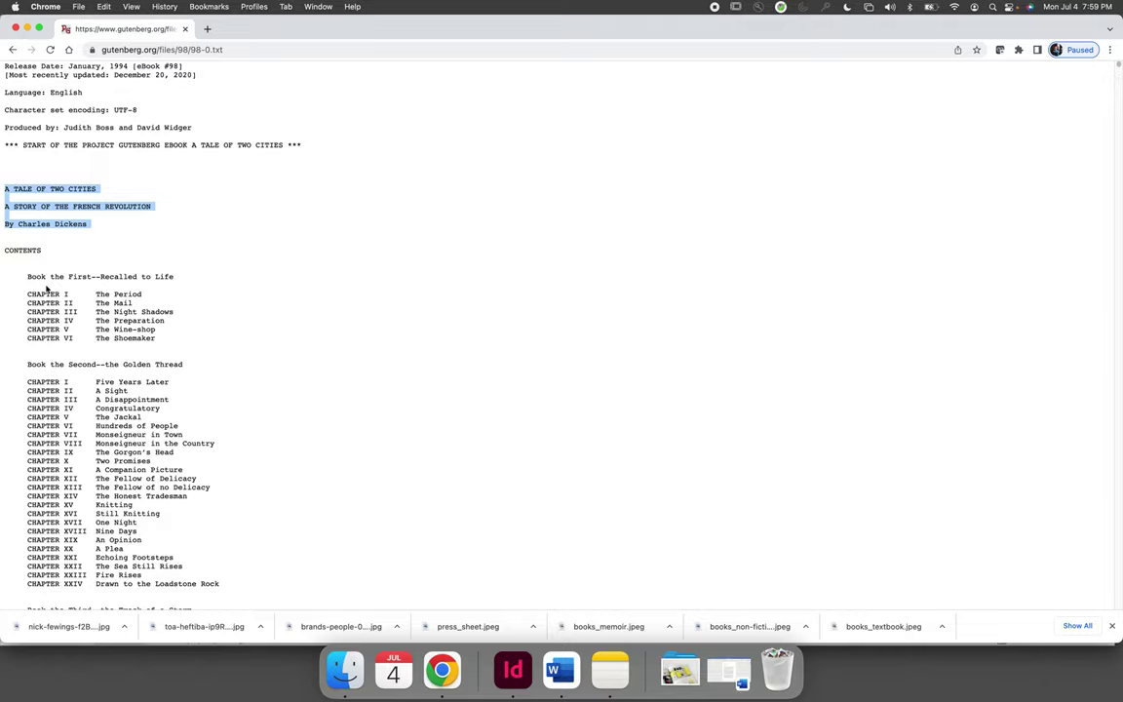
{"action": "scroll", "coordinate": [270, 430], "scroll_direction": "down", "scroll_amount": 15}
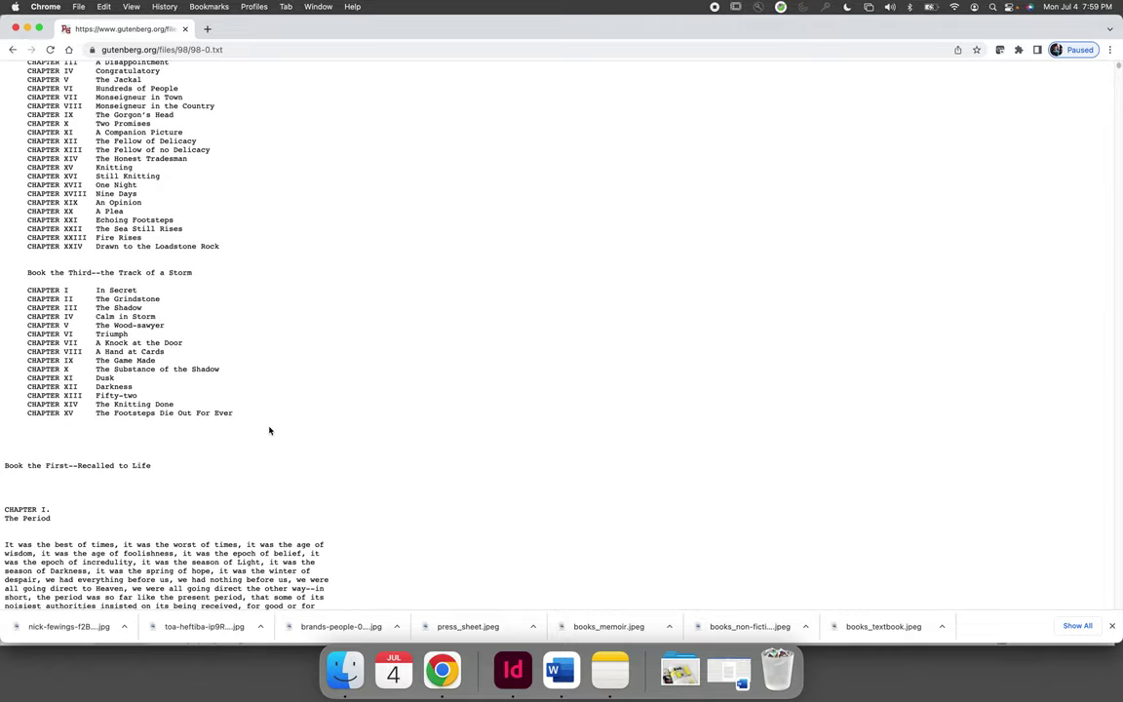
{"action": "scroll", "coordinate": [270, 430], "scroll_direction": "down", "scroll_amount": 20}
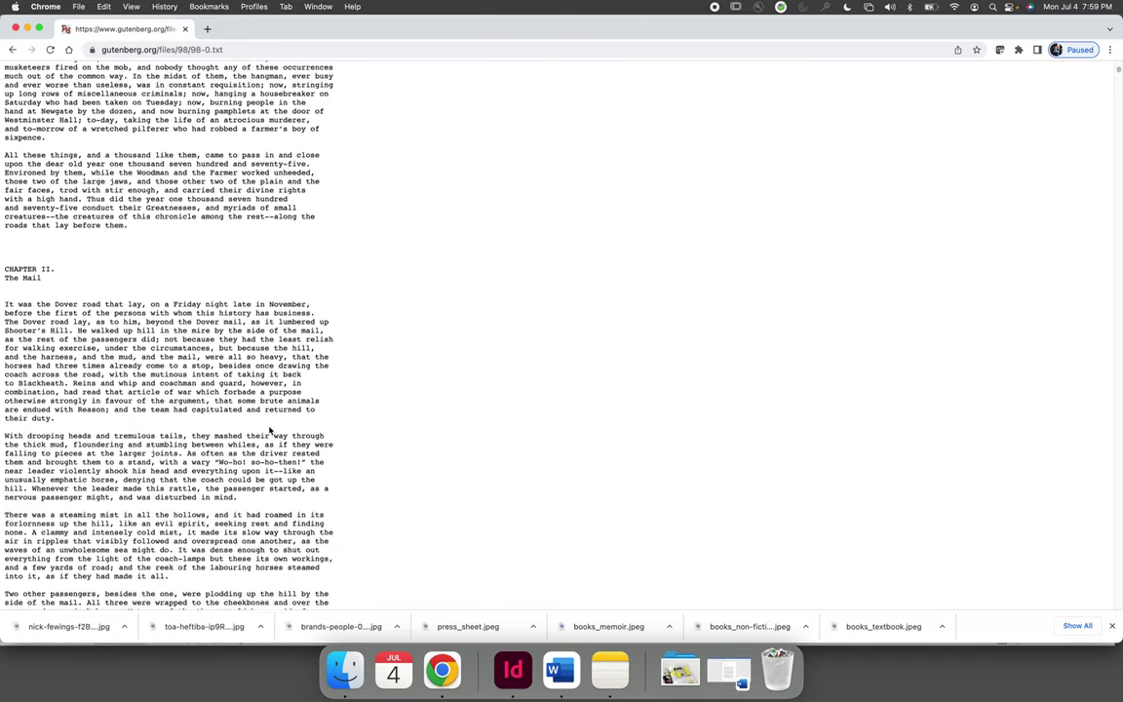
{"action": "scroll", "coordinate": [271, 430], "scroll_direction": "down", "scroll_amount": 20}
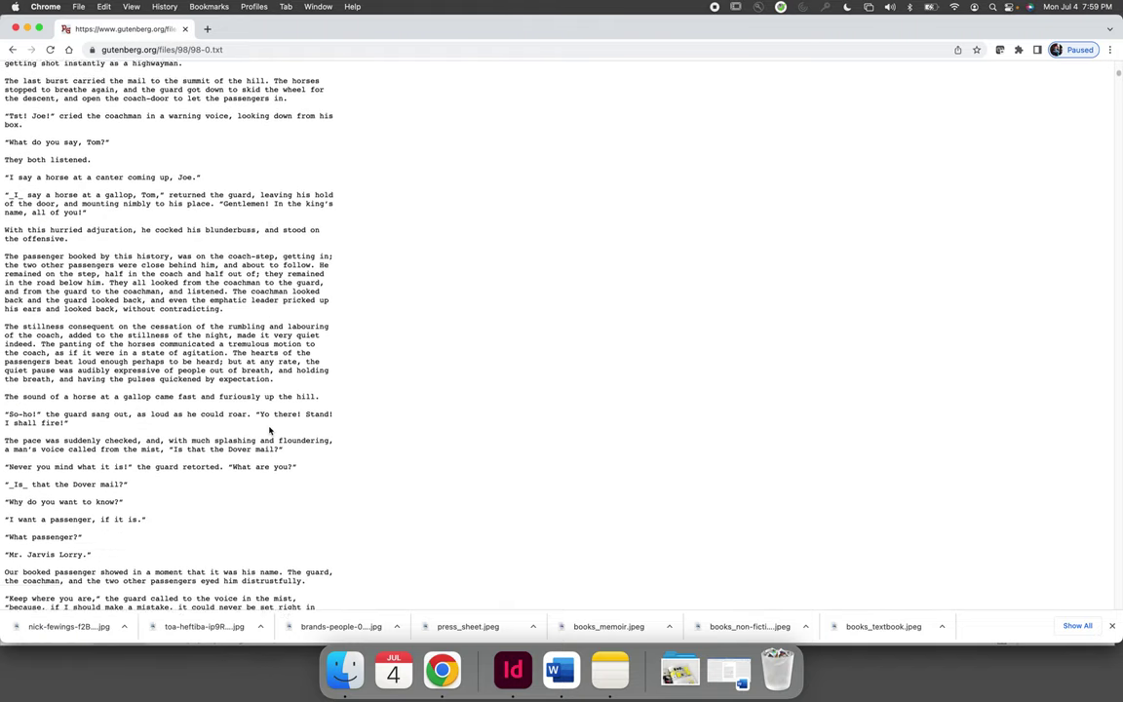
{"action": "scroll", "coordinate": [270, 430], "scroll_direction": "down", "scroll_amount": 20}
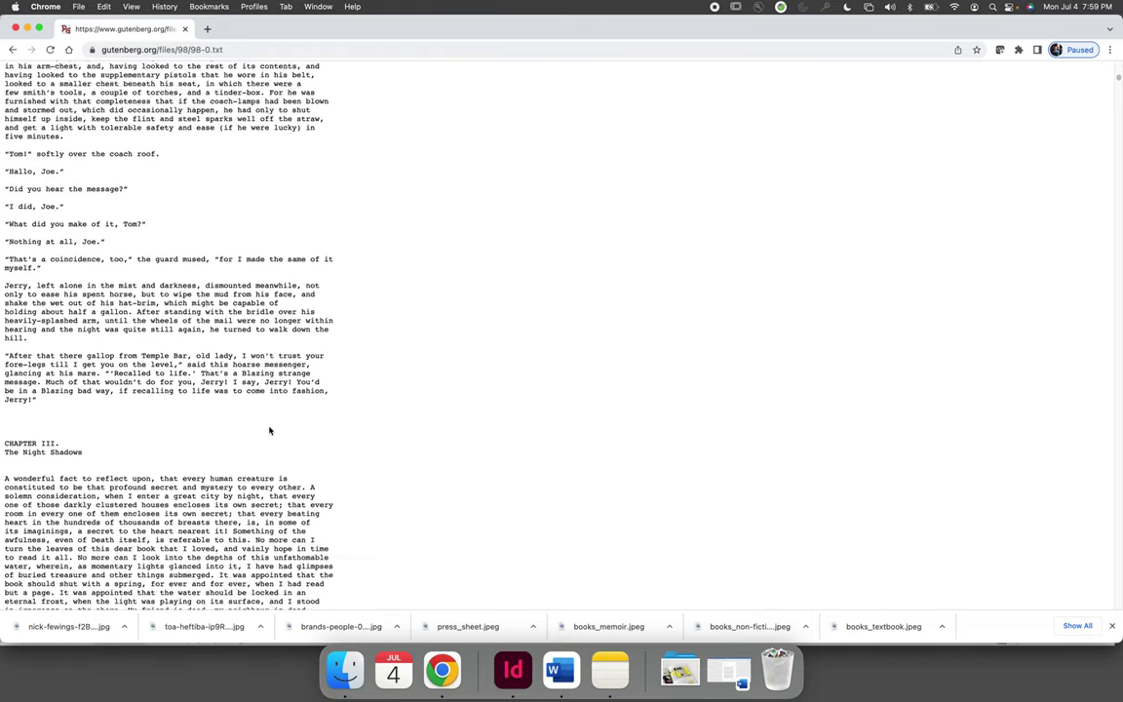
{"action": "scroll", "coordinate": [270, 430], "scroll_direction": "down", "scroll_amount": 20}
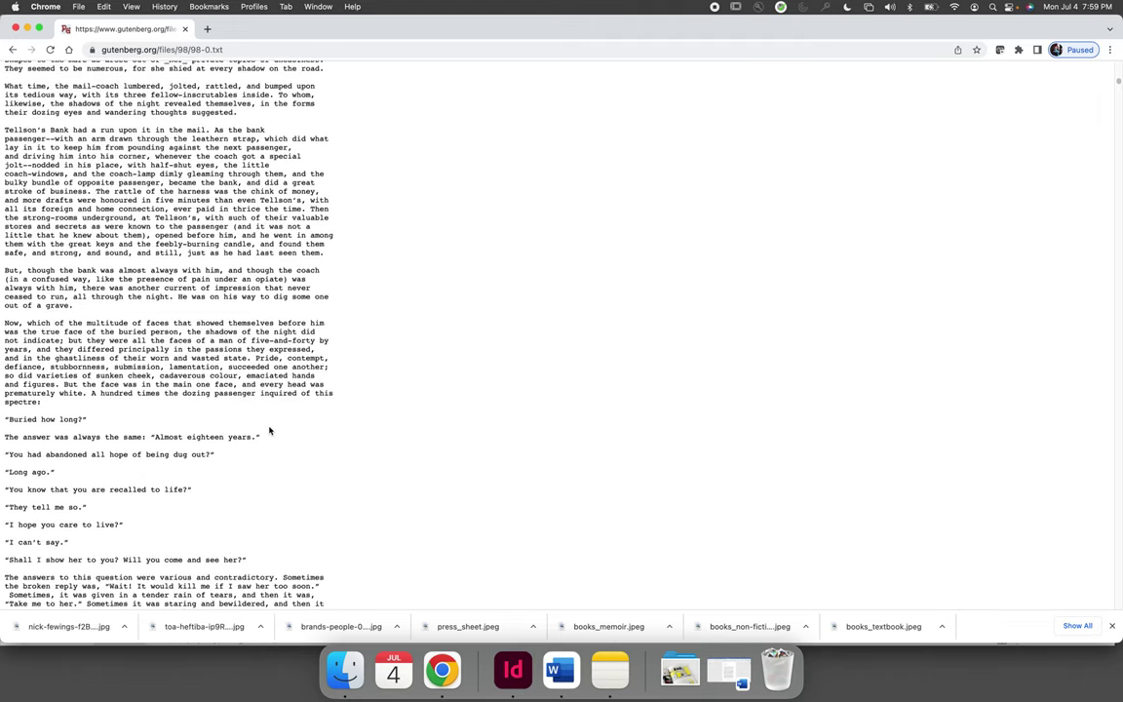
{"action": "scroll", "coordinate": [270, 430], "scroll_direction": "down", "scroll_amount": 20}
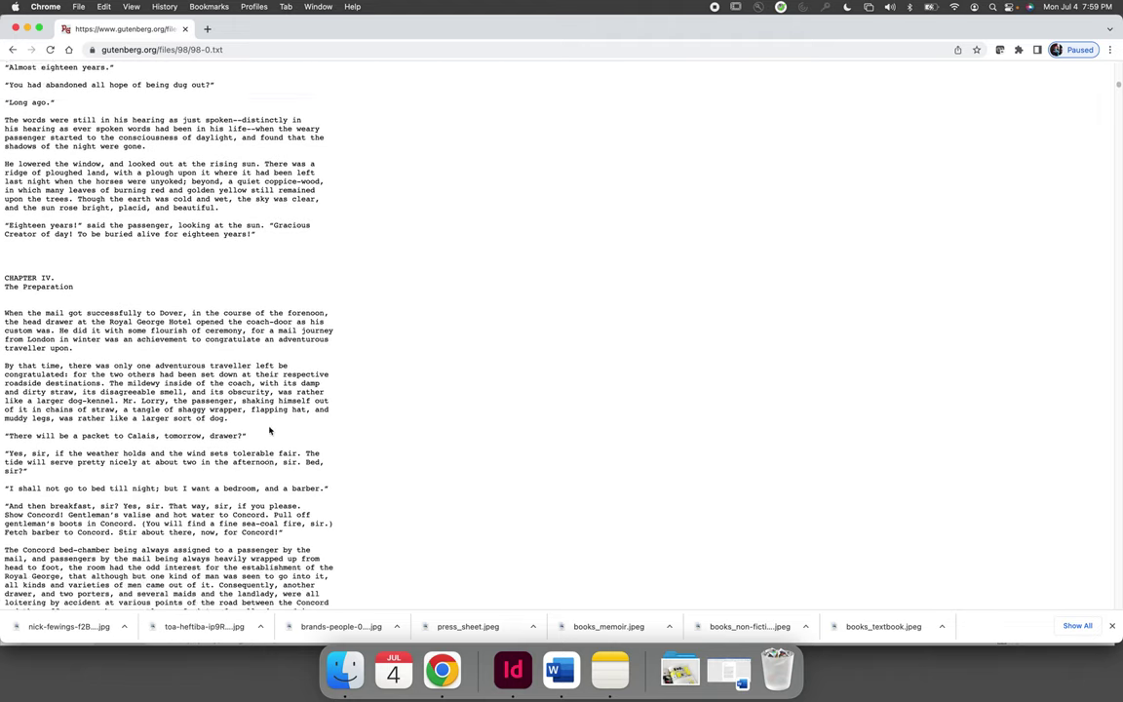
{"action": "left_click", "coordinate": [263, 248], "text": "shift"}
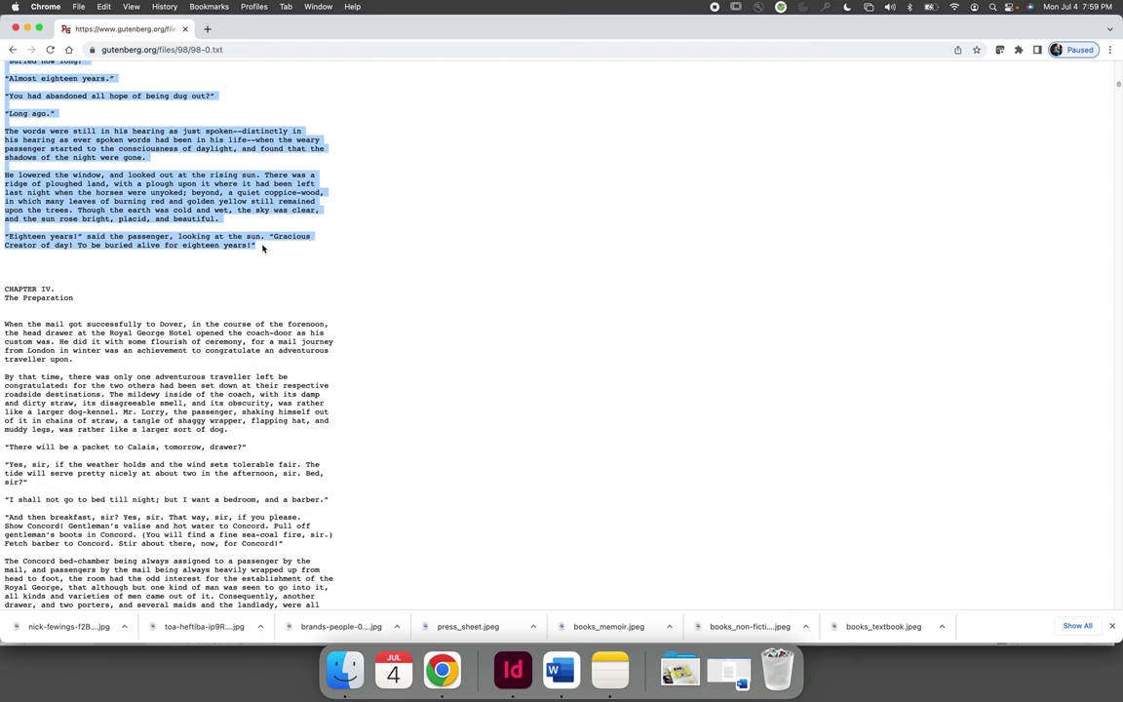
{"action": "left_click", "coordinate": [513, 671]}
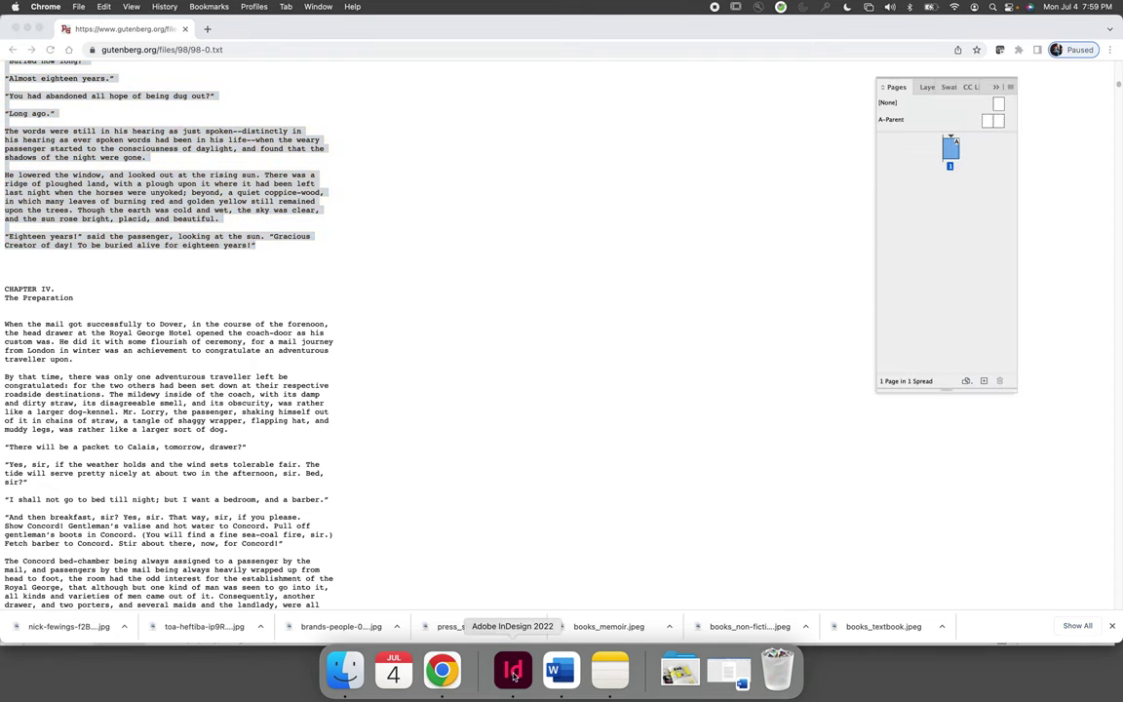
Paste the copied book text into page 1's text frame.
{"action": "double_click", "coordinate": [400, 279]}
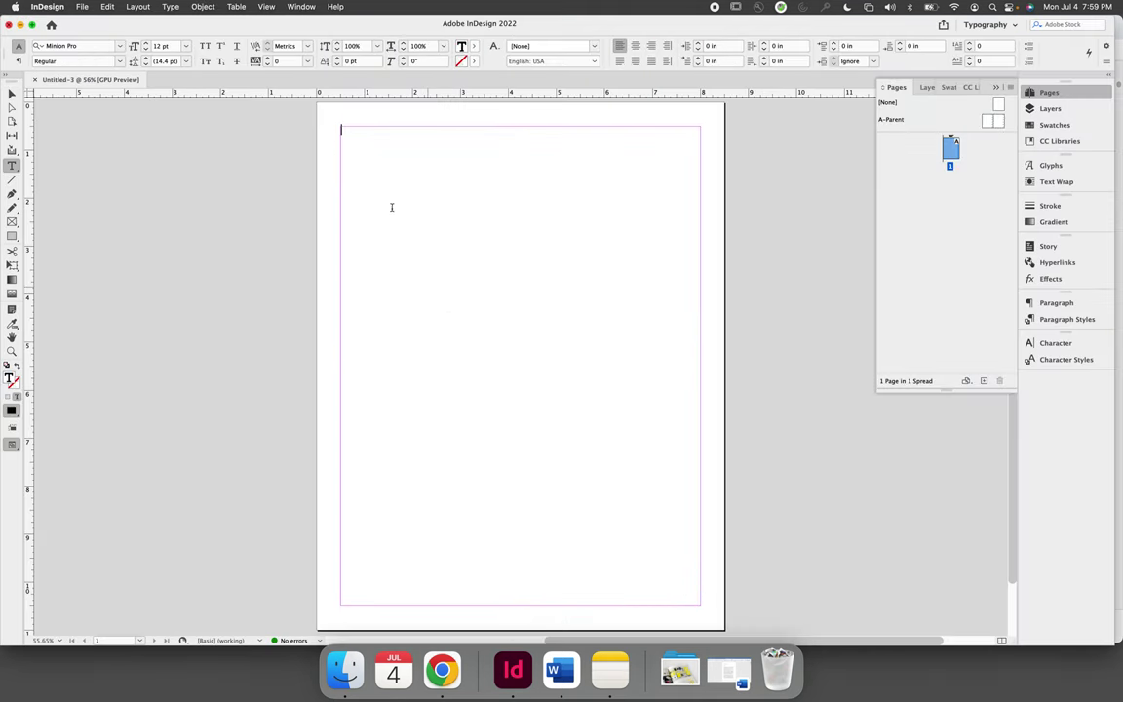
{"action": "left_click", "coordinate": [491, 299]}
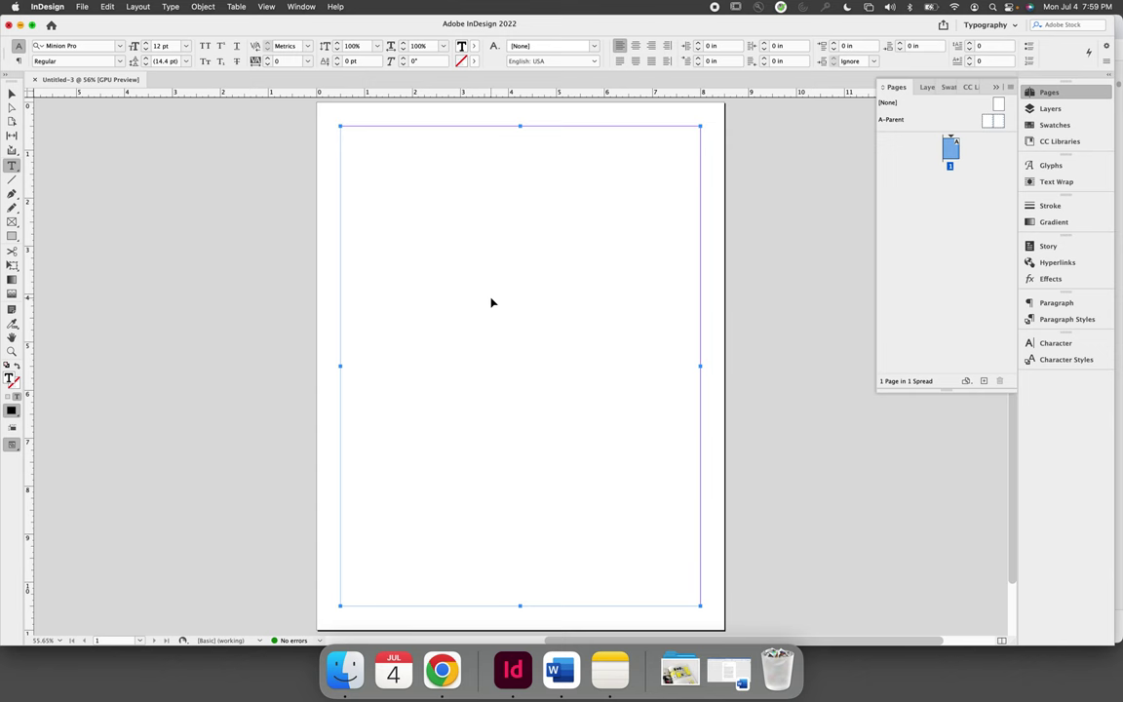
{"action": "key", "text": "super+v"}
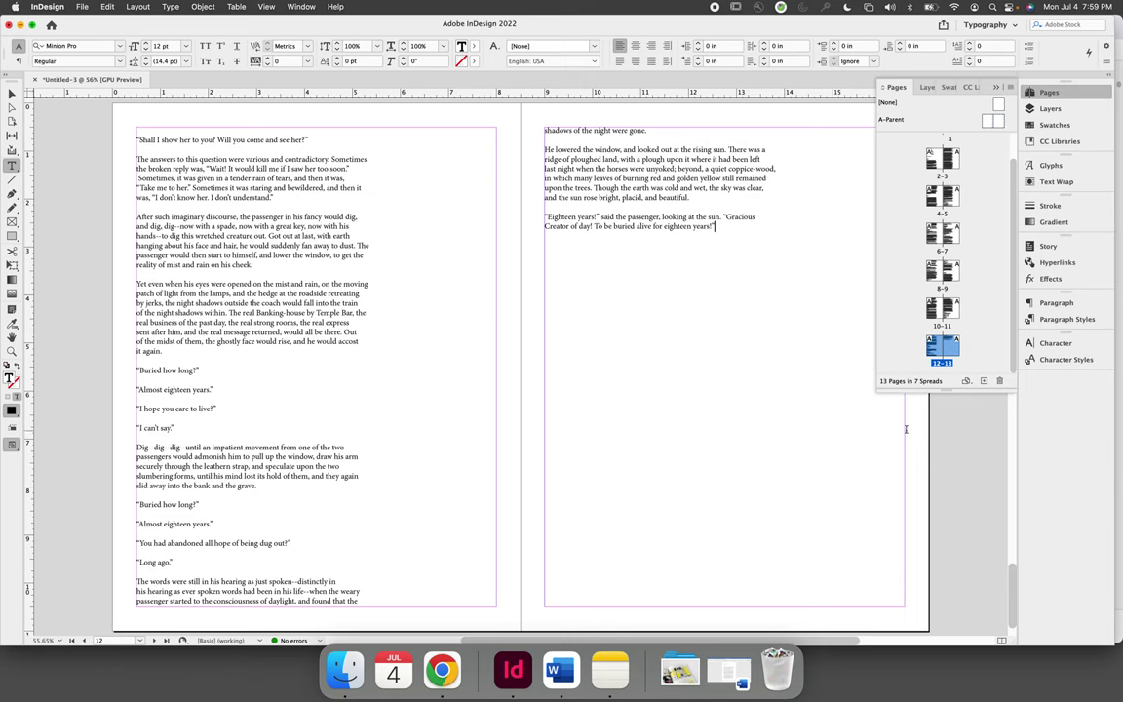
Enlarge the Pages panel and scroll through the 13 flowed pages back to page 1.
{"action": "left_click_drag", "start_coordinate": [932, 503], "coordinate": [927, 549]}
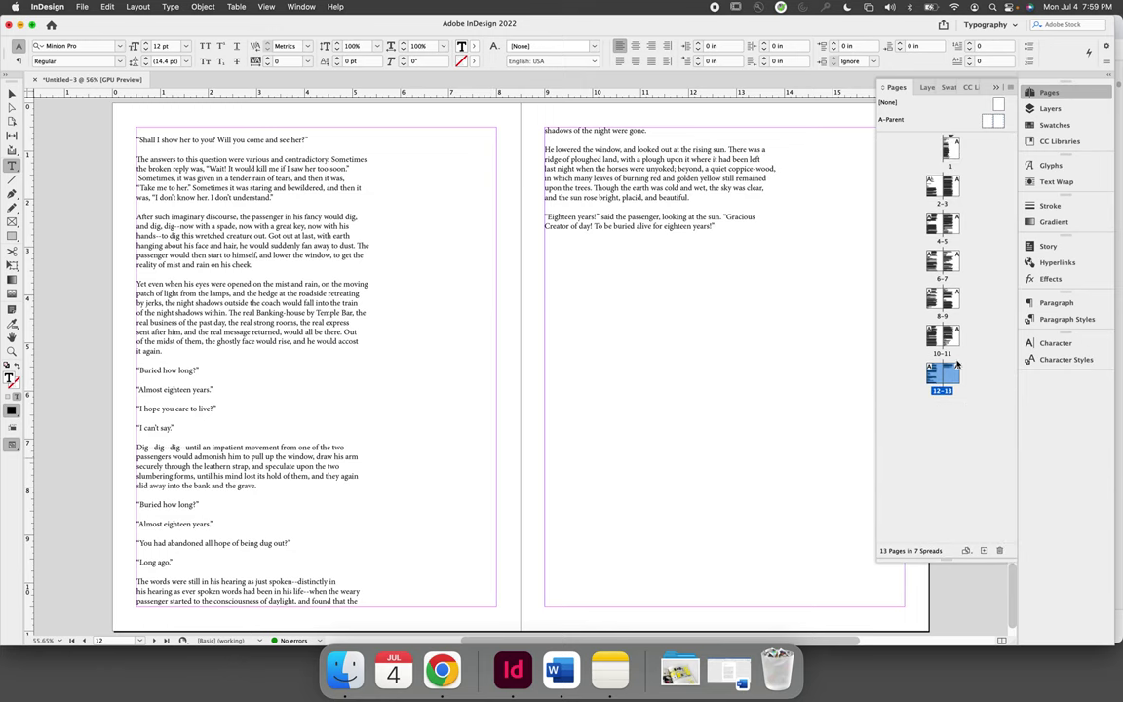
{"action": "scroll", "coordinate": [526, 321], "scroll_direction": "up", "scroll_amount": 5}
{"action": "scroll", "coordinate": [544, 340], "scroll_direction": "up", "scroll_amount": 15}
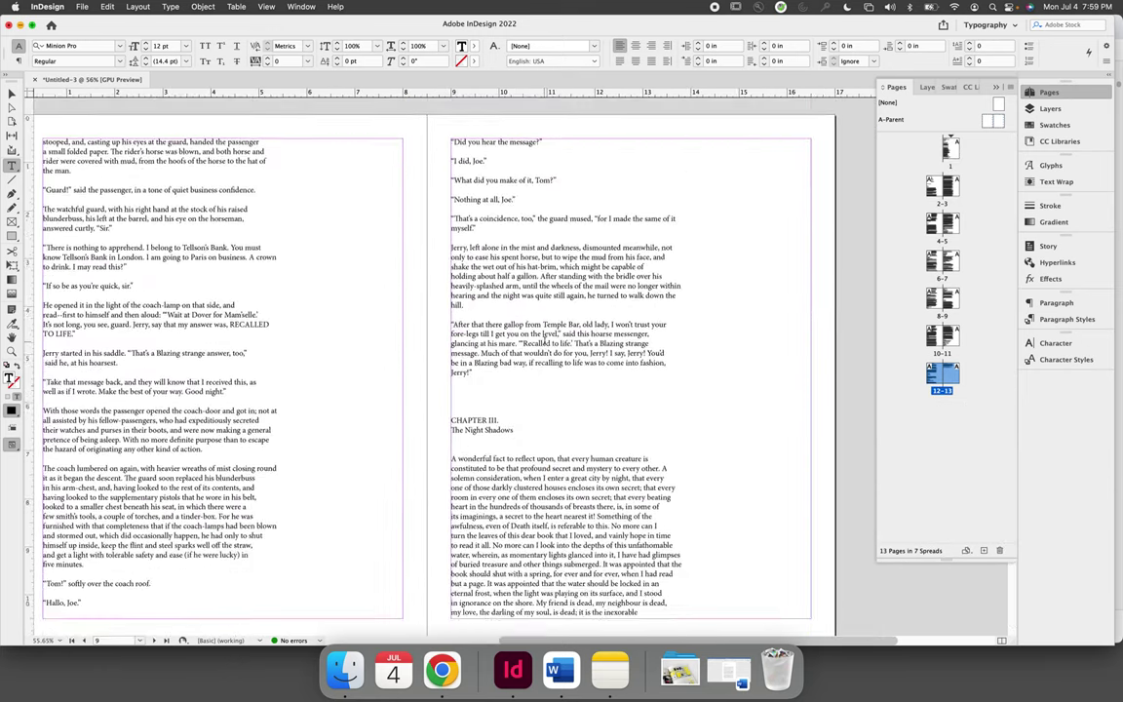
{"action": "scroll", "coordinate": [544, 341], "scroll_direction": "up", "scroll_amount": 15}
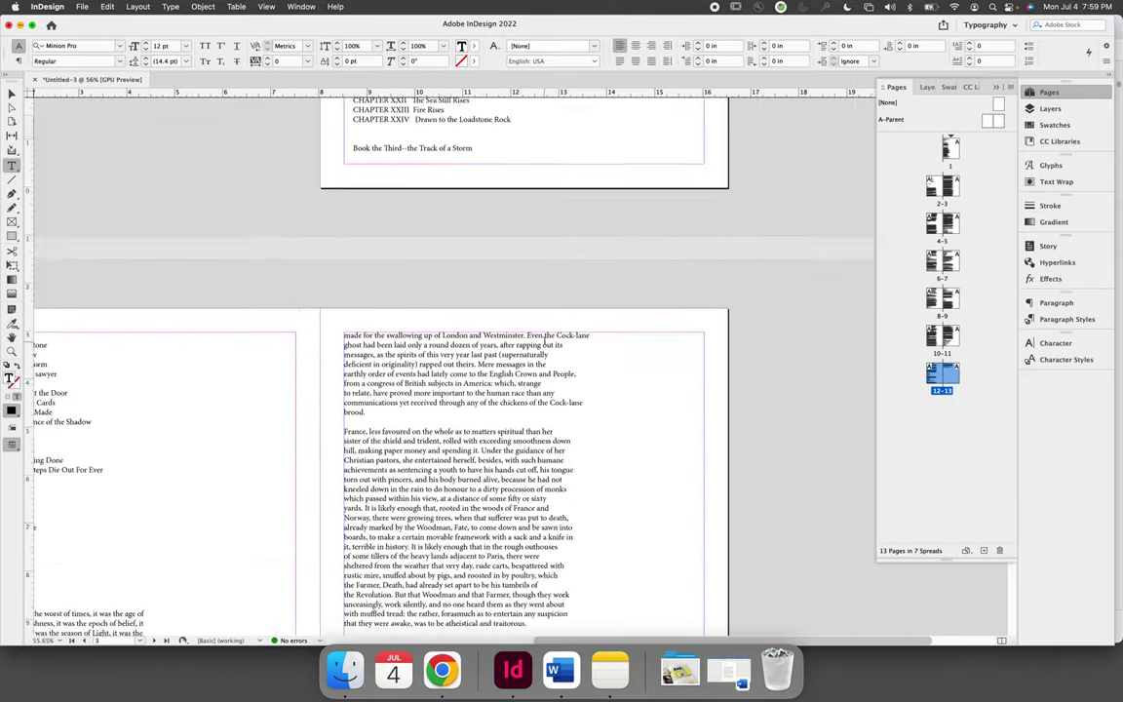
{"action": "scroll", "coordinate": [544, 341], "scroll_direction": "down", "scroll_amount": 3}
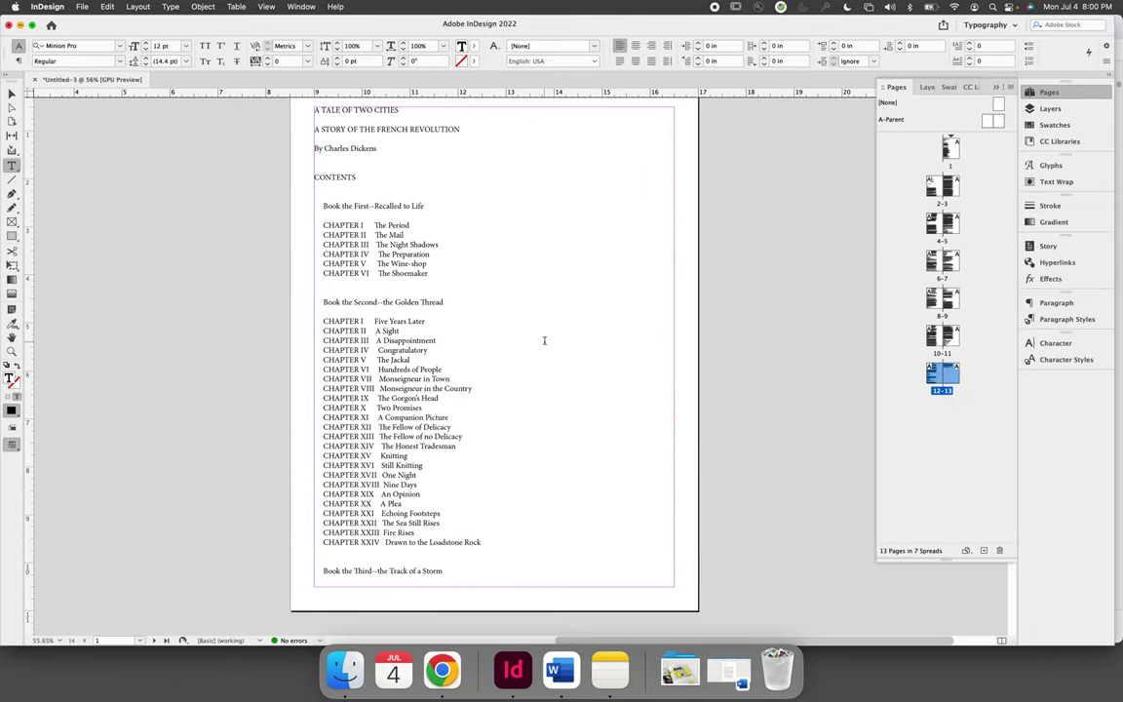
{"action": "scroll", "coordinate": [517, 370], "scroll_direction": "down", "scroll_amount": 10}
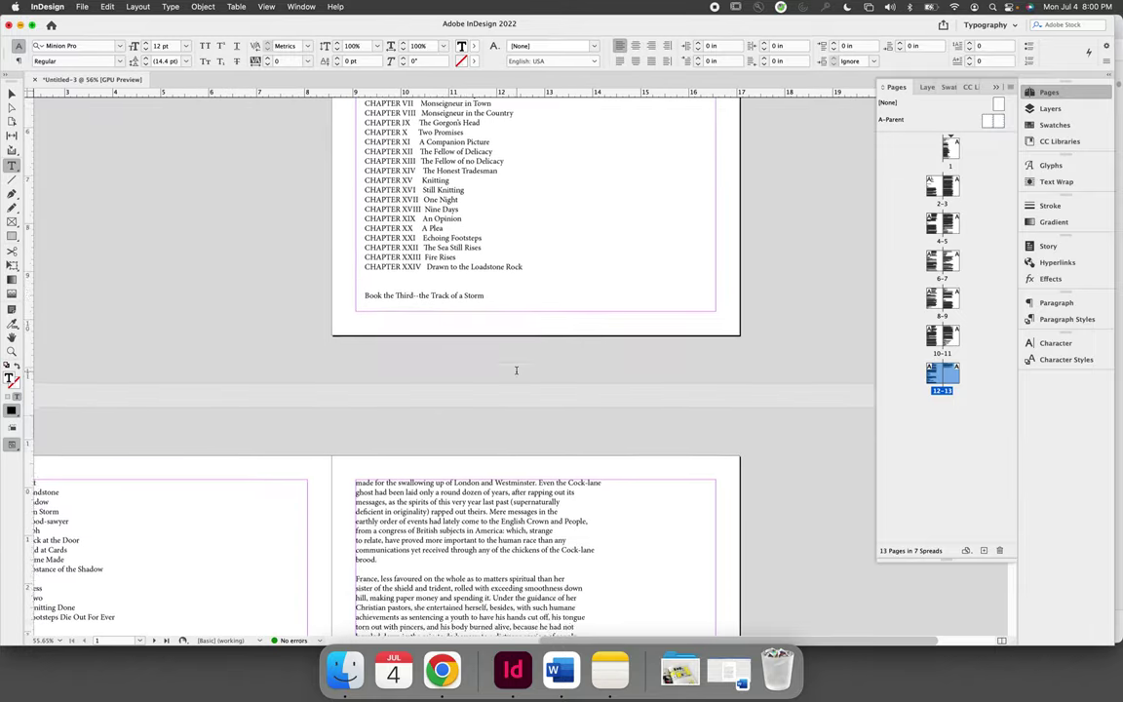
{"action": "scroll", "coordinate": [516, 370], "scroll_direction": "down", "scroll_amount": 15}
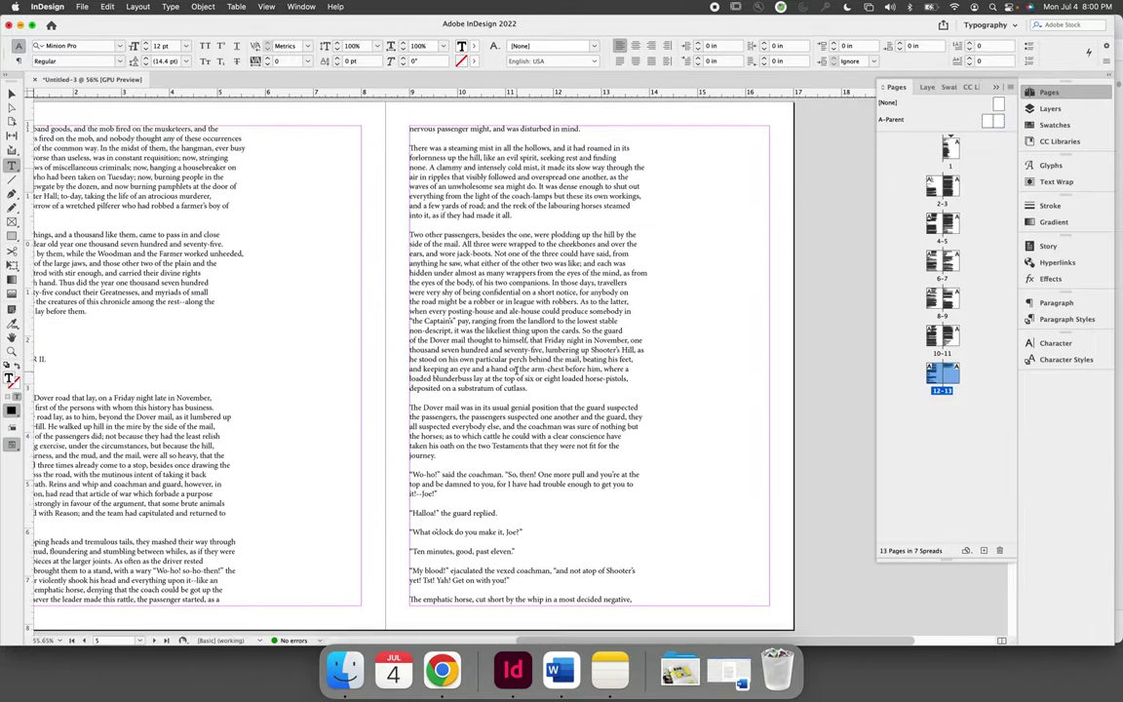
{"action": "scroll", "coordinate": [517, 371], "scroll_direction": "down", "scroll_amount": 20}
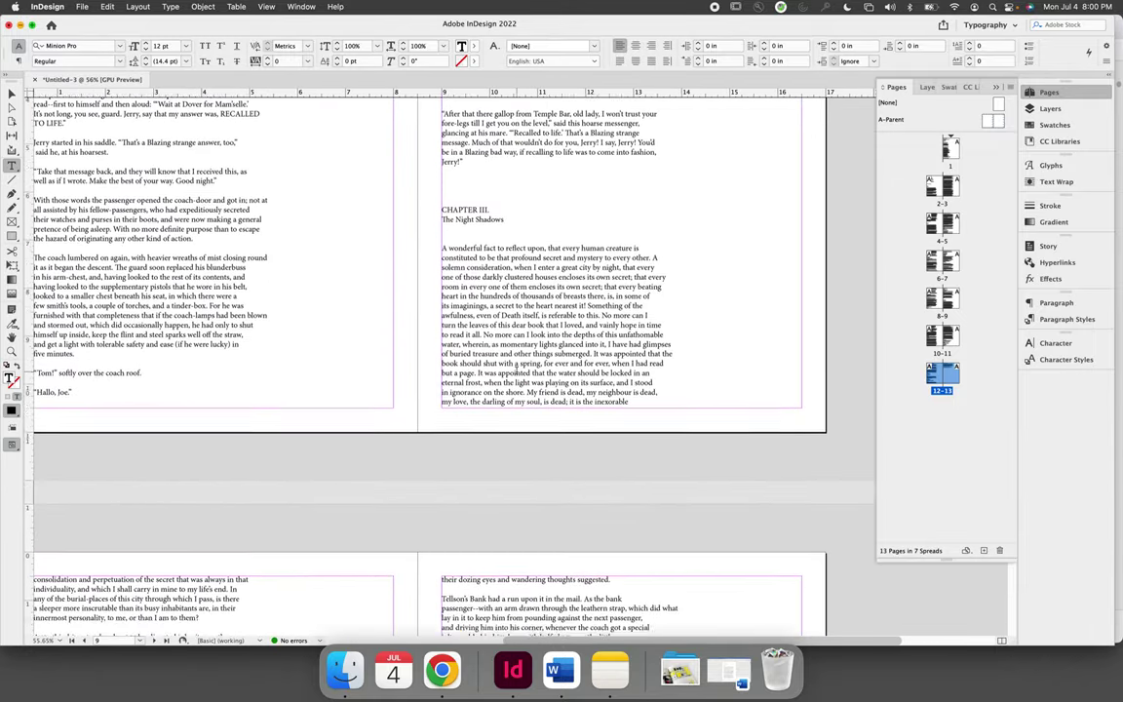
{"action": "scroll", "coordinate": [517, 371], "scroll_direction": "down", "scroll_amount": 10}
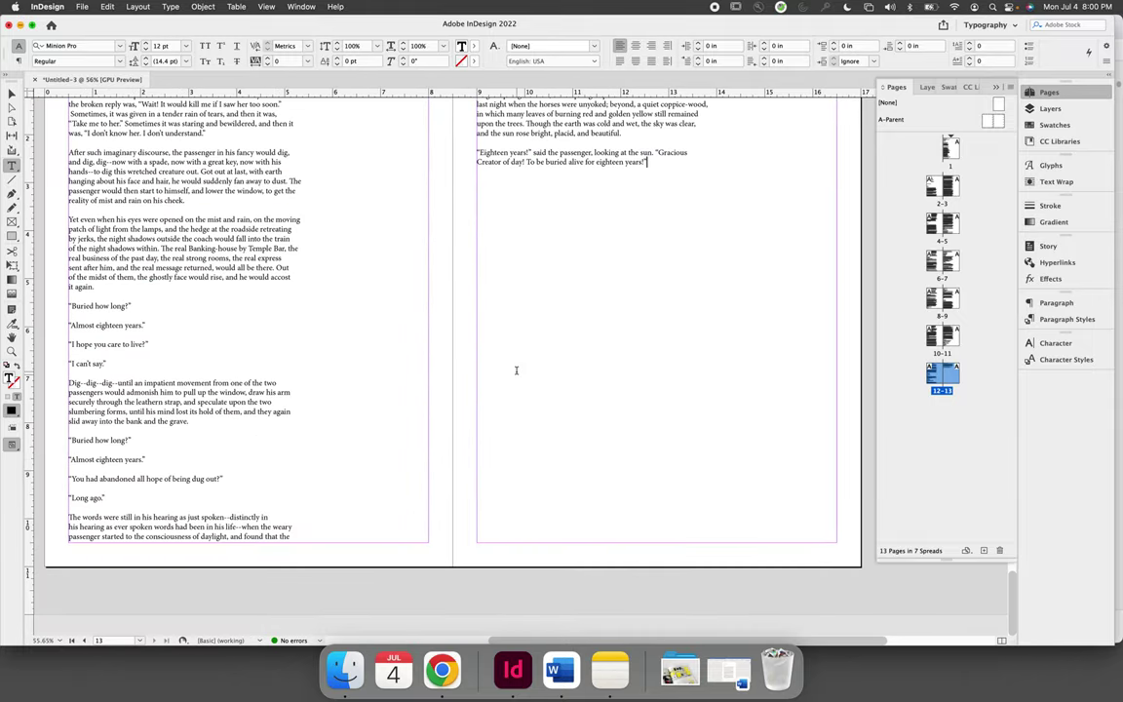
{"action": "scroll", "coordinate": [516, 370], "scroll_direction": "right", "scroll_amount": 3}
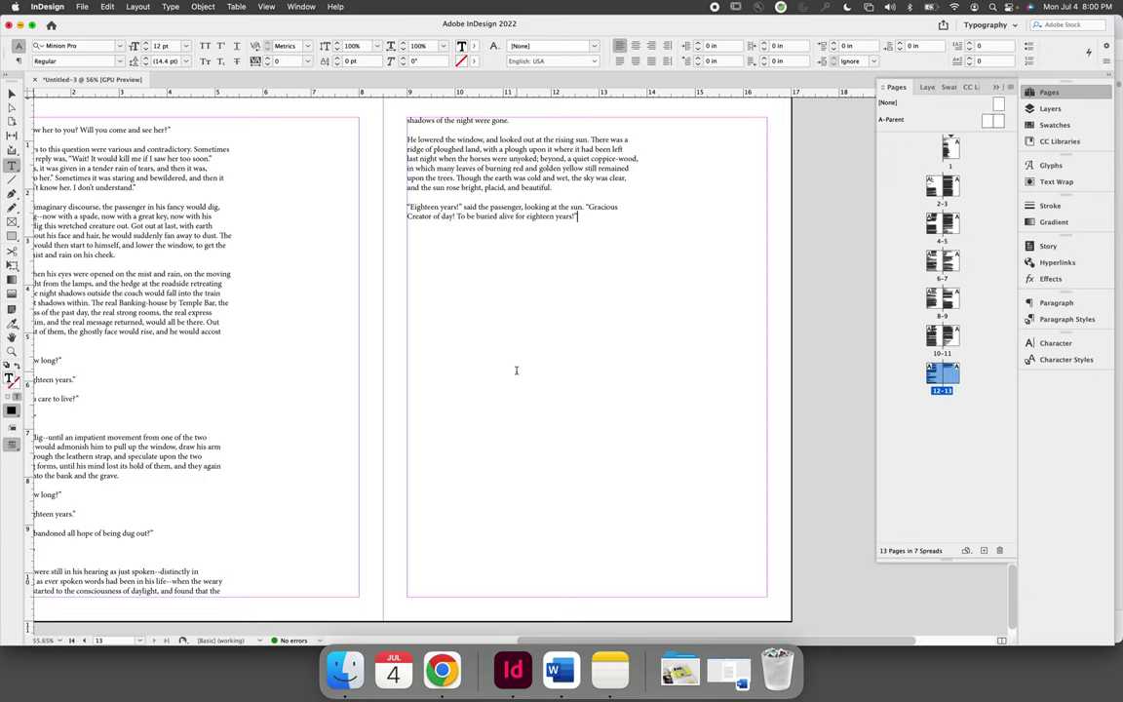
{"action": "scroll", "coordinate": [484, 285], "scroll_direction": "up", "scroll_amount": 20}
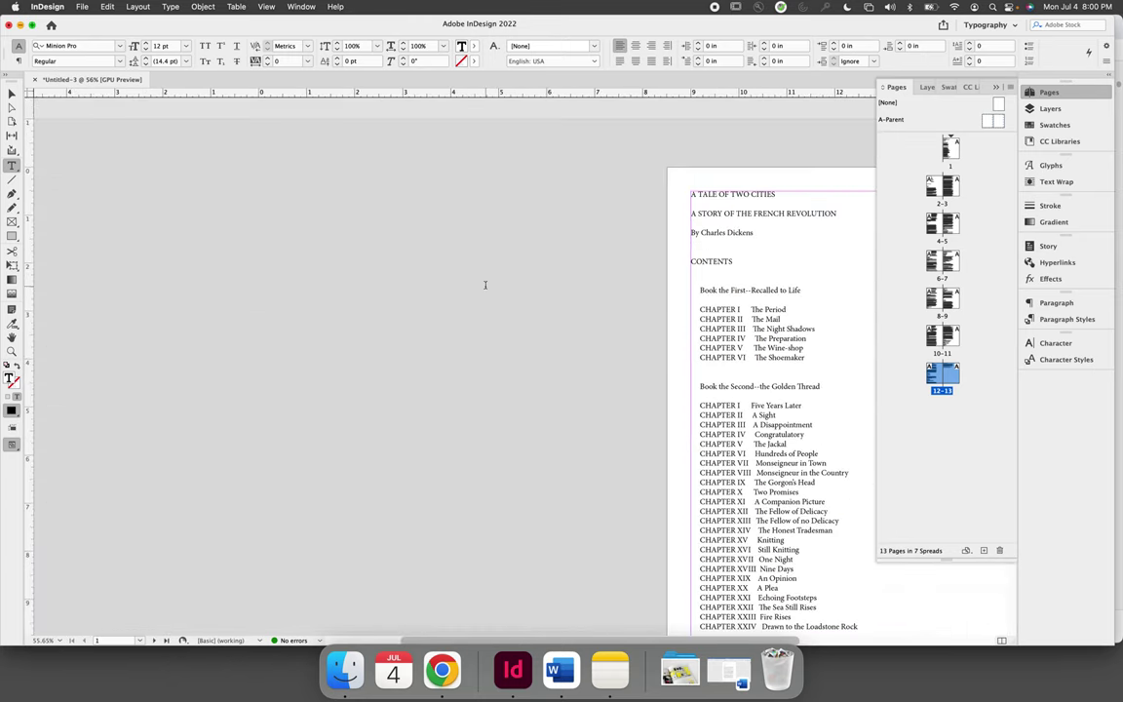
Drag-select page 1's contents list from CONTENTS down to the CHAPTER XXIV entry.
{"action": "scroll", "coordinate": [485, 284], "scroll_direction": "right", "scroll_amount": 10}
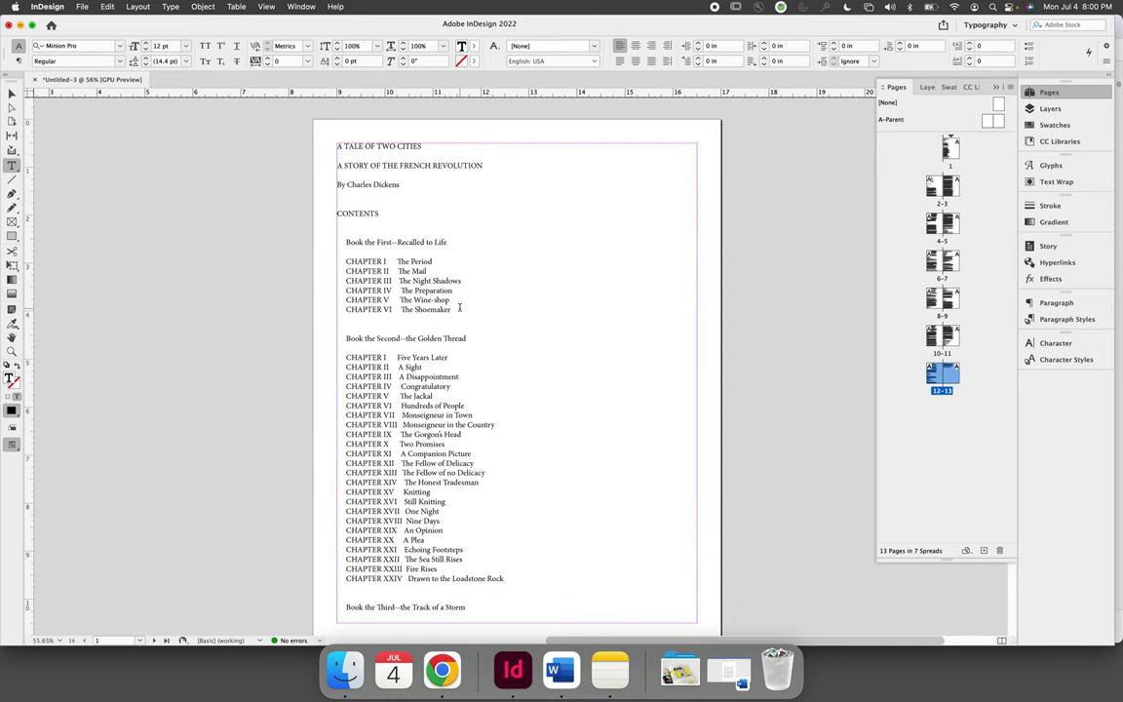
{"action": "scroll", "coordinate": [459, 307], "scroll_direction": "down", "scroll_amount": 1}
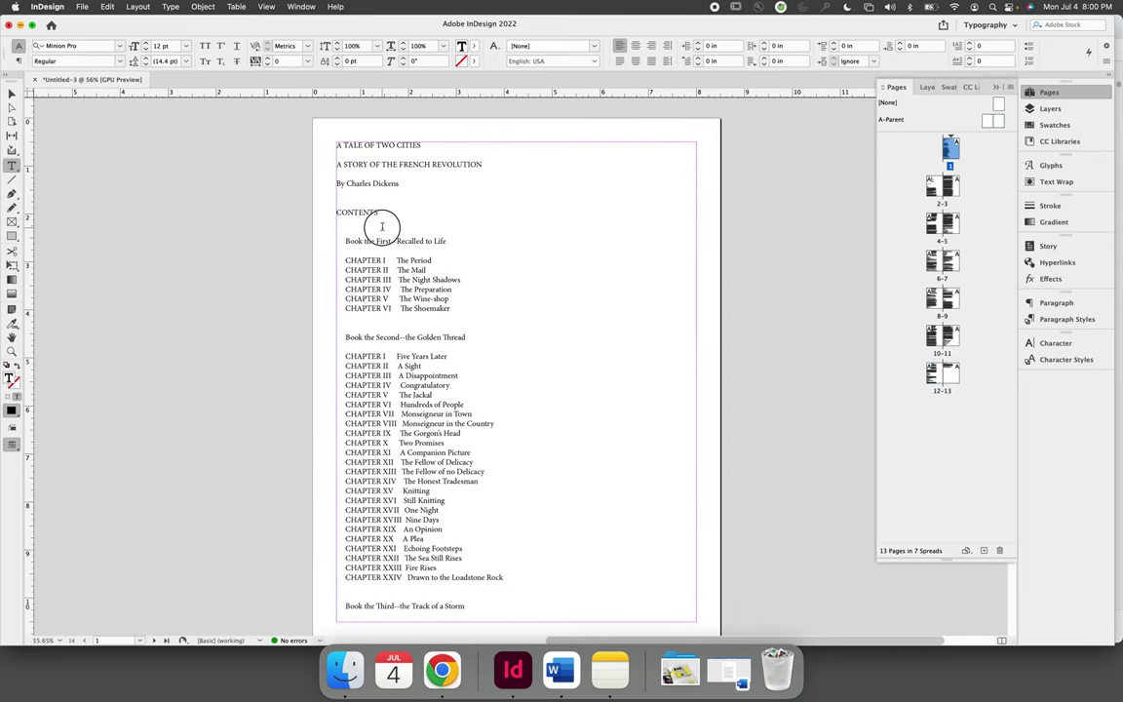
{"action": "mouse_move", "coordinate": [337, 211]}
{"action": "left_mouse_down"}
{"action": "mouse_move", "coordinate": [443, 310]}
{"action": "mouse_move", "coordinate": [512, 501]}
{"action": "mouse_move", "coordinate": [516, 573]}
{"action": "left_mouse_up"}
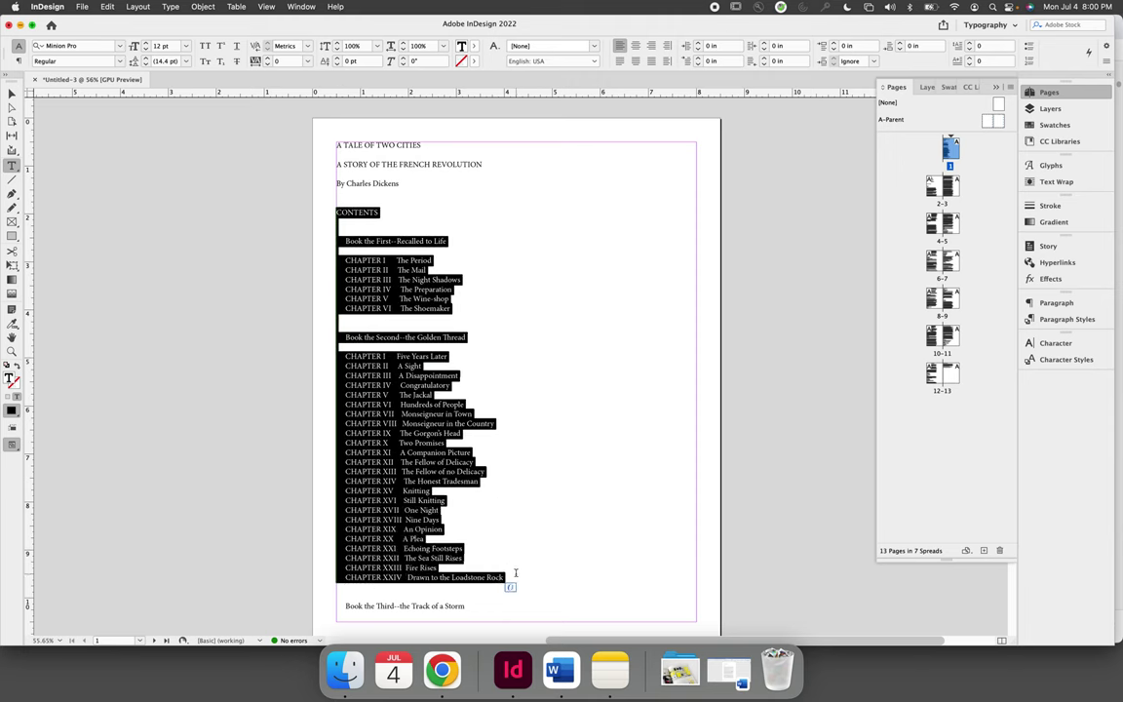
{"action": "scroll", "coordinate": [516, 573], "scroll_direction": "down", "scroll_amount": 10}
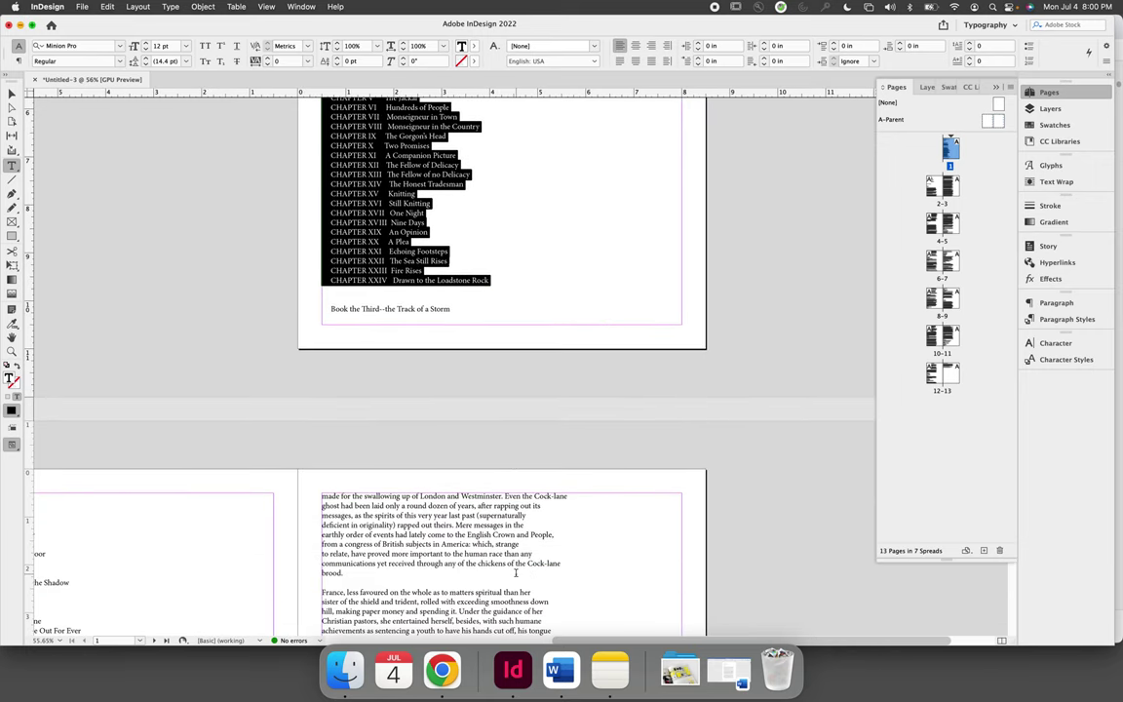
{"action": "scroll", "coordinate": [516, 574], "scroll_direction": "down", "scroll_amount": 8}
{"action": "scroll", "coordinate": [515, 574], "scroll_direction": "left", "scroll_amount": 6}
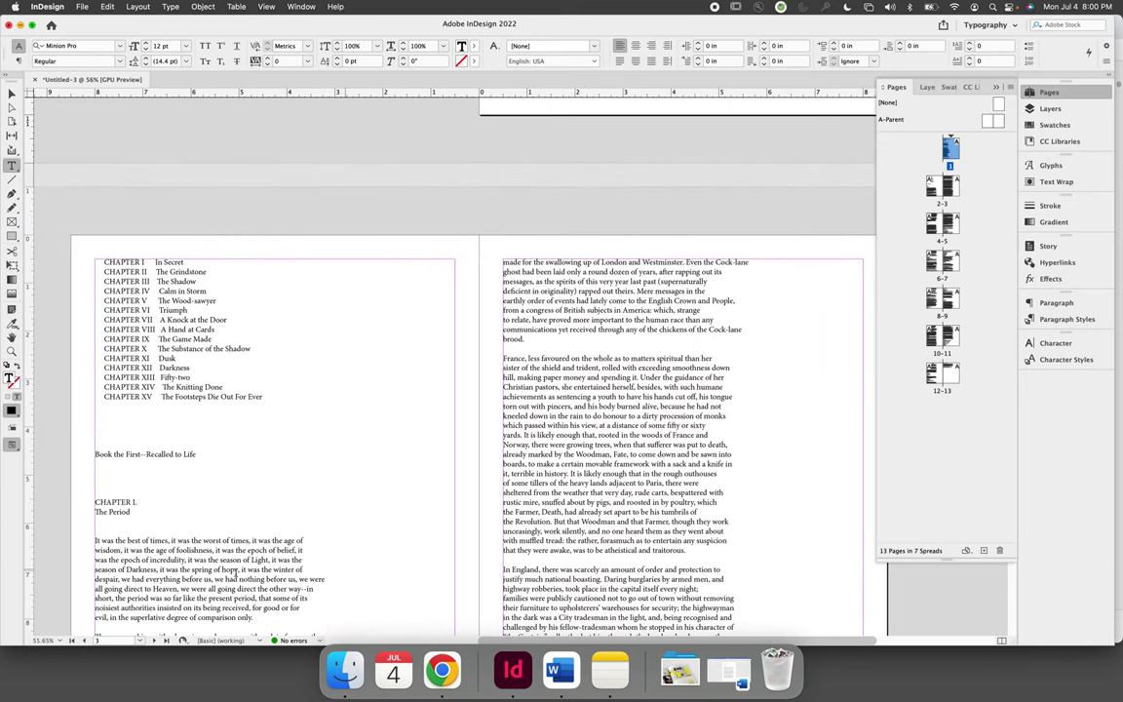
{"action": "scroll", "coordinate": [253, 445], "scroll_direction": "up", "scroll_amount": 15}
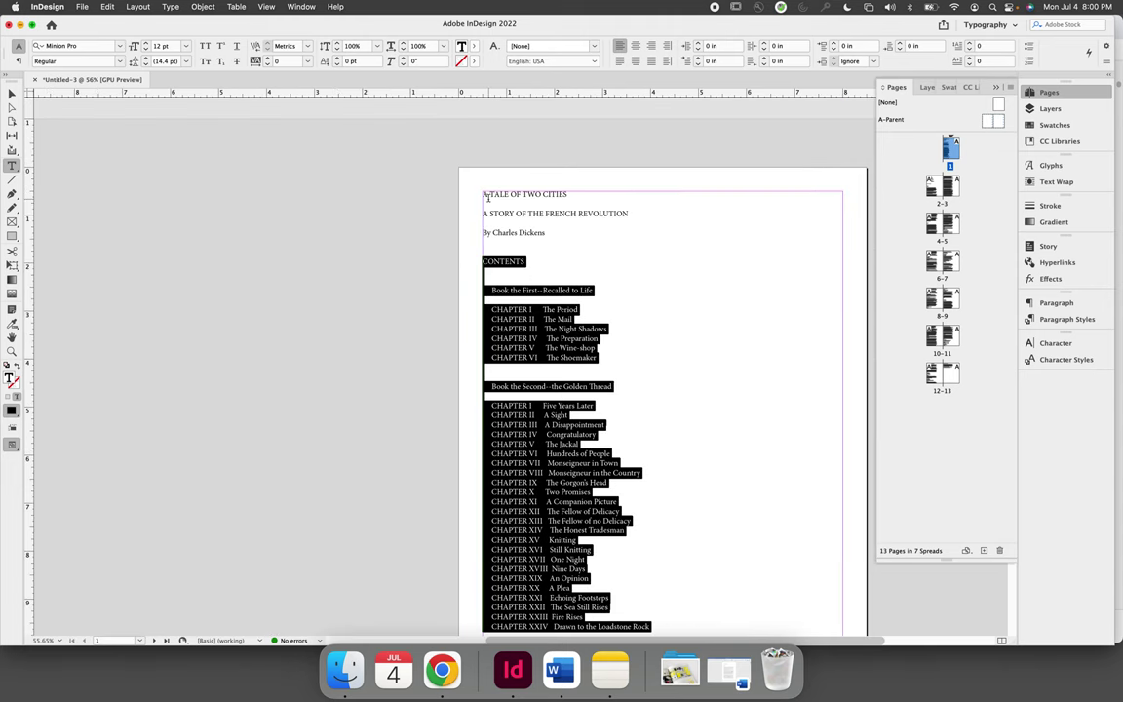
{"action": "scroll", "coordinate": [324, 333], "scroll_direction": "down", "scroll_amount": 10}
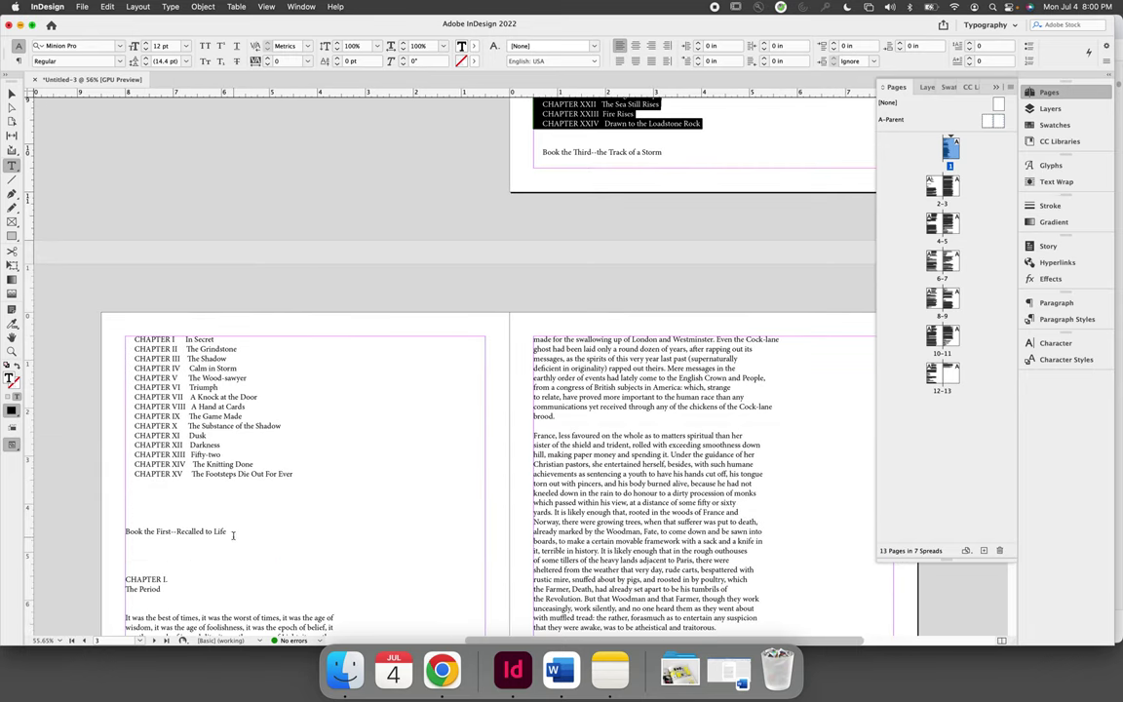
Extend the selection through the Book the First chapter list and delete the table of contents.
{"action": "left_click", "coordinate": [233, 534], "text": "shift"}
{"action": "key", "text": "BackSpace"}
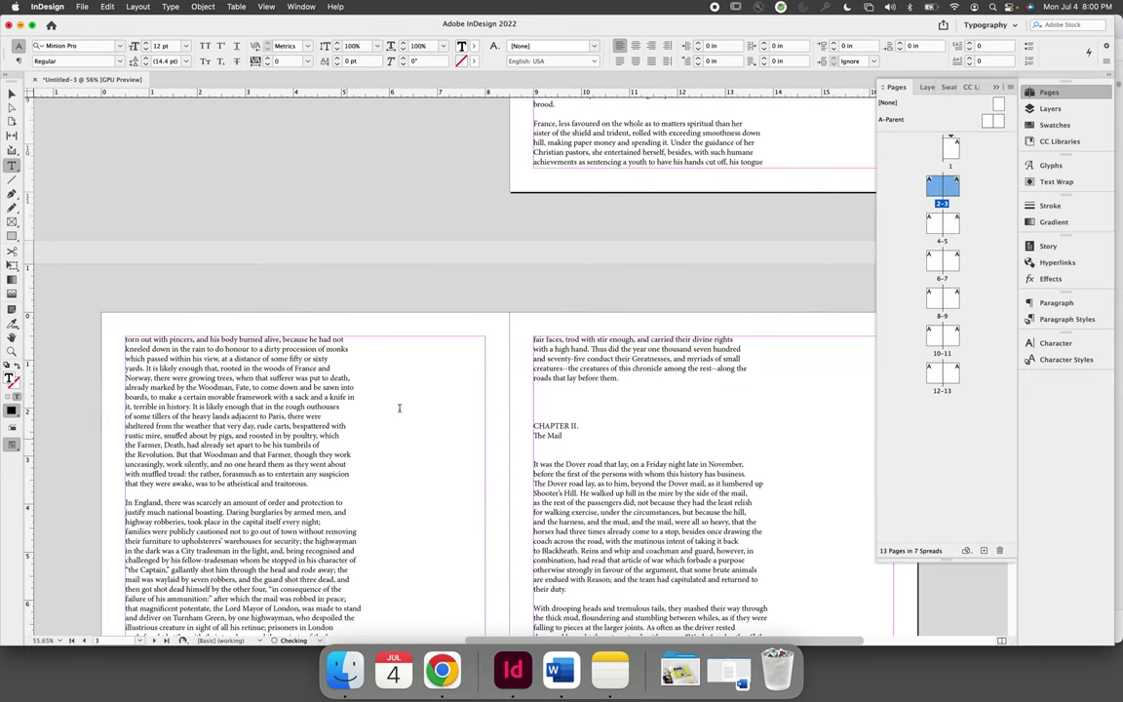
{"action": "scroll", "coordinate": [398, 408], "scroll_direction": "up", "scroll_amount": 10}
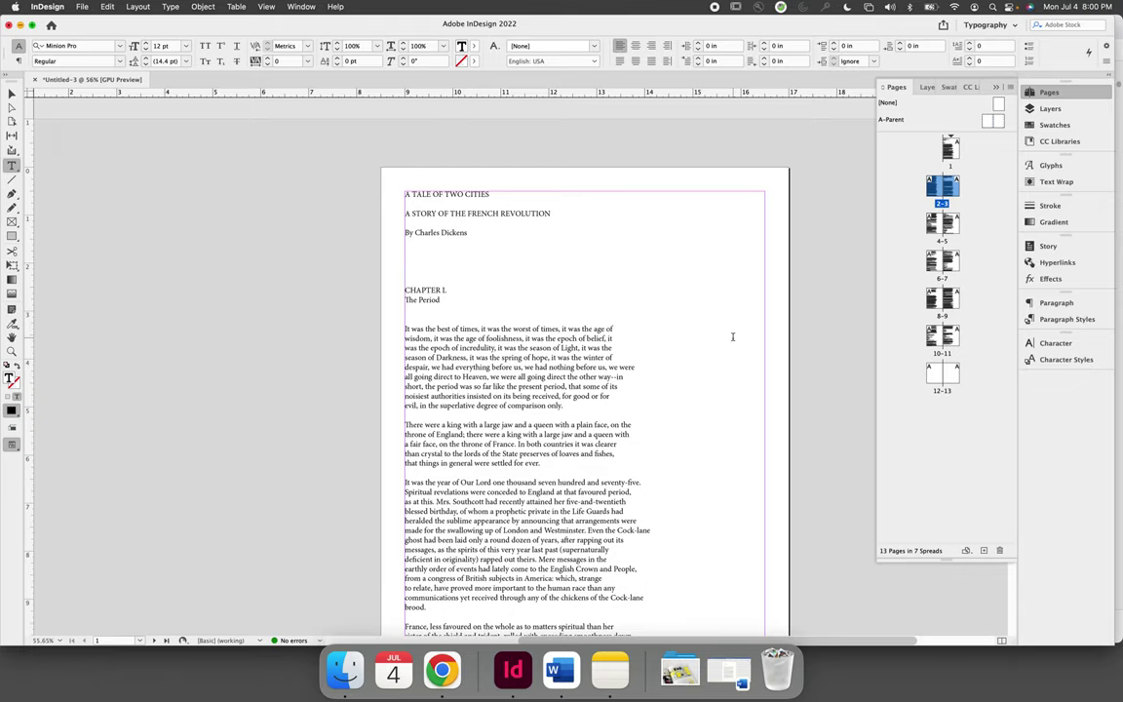
Delete the empty pages 12–13 in the Pages panel, confirming the warning.
{"action": "scroll", "coordinate": [671, 427], "scroll_direction": "down", "scroll_amount": 20}
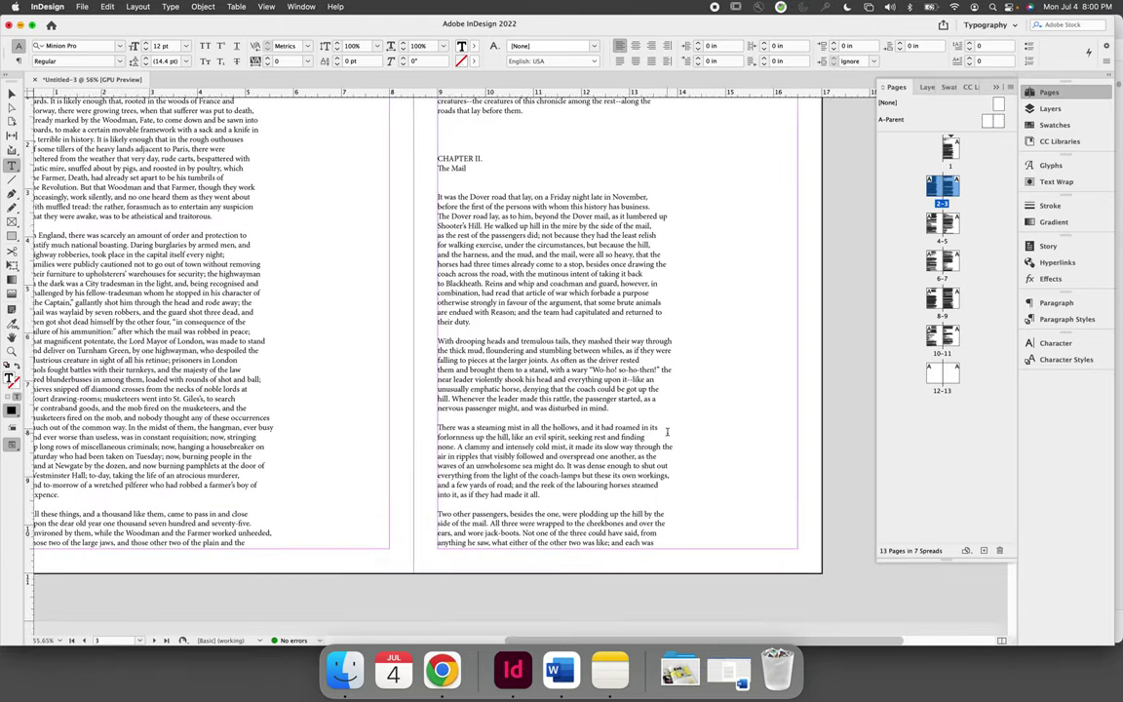
{"action": "scroll", "coordinate": [668, 430], "scroll_direction": "down", "scroll_amount": 20}
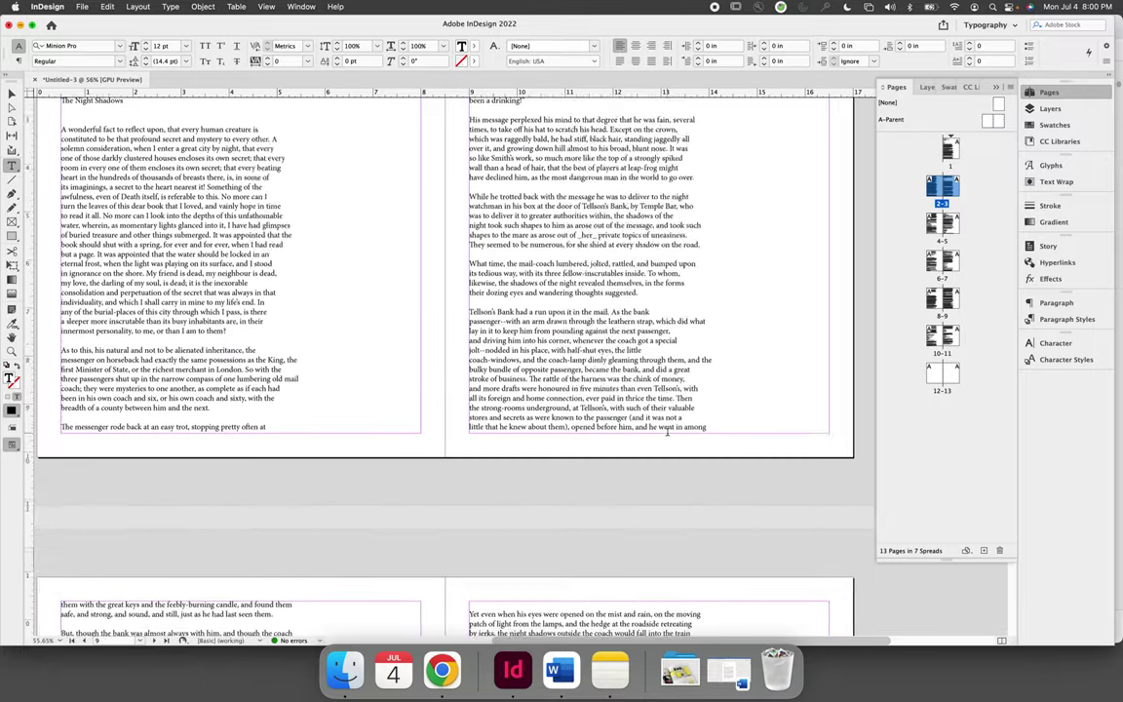
{"action": "scroll", "coordinate": [669, 429], "scroll_direction": "down", "scroll_amount": 15}
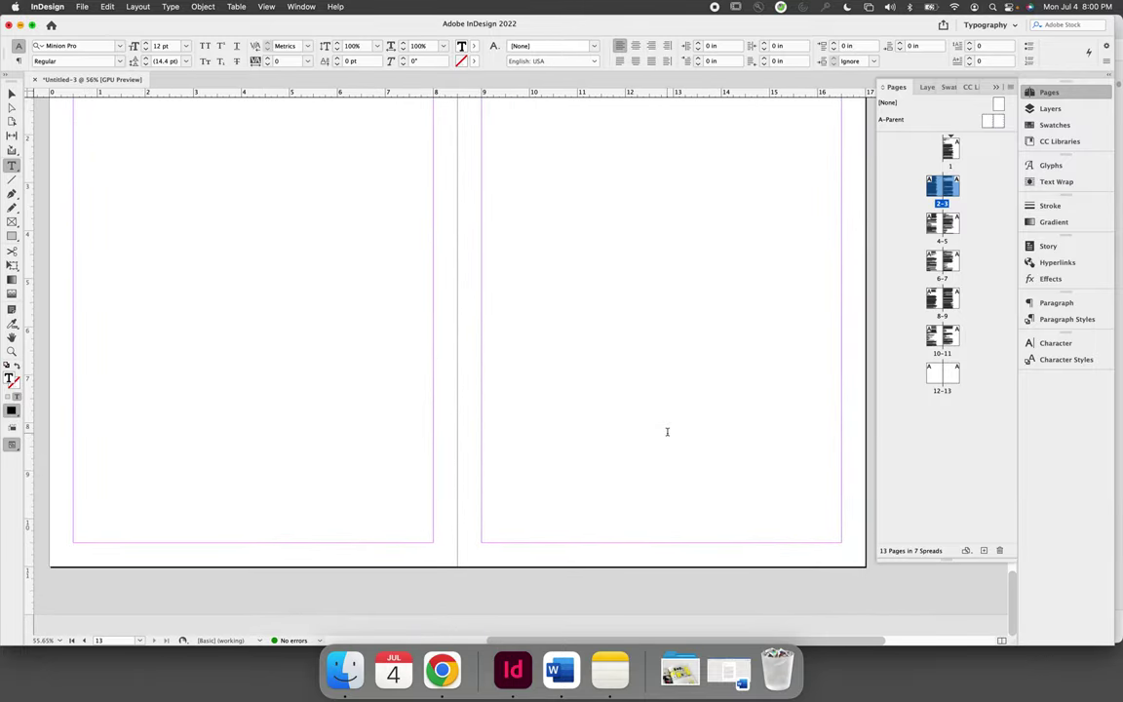
{"action": "scroll", "coordinate": [667, 432], "scroll_direction": "up", "scroll_amount": 10}
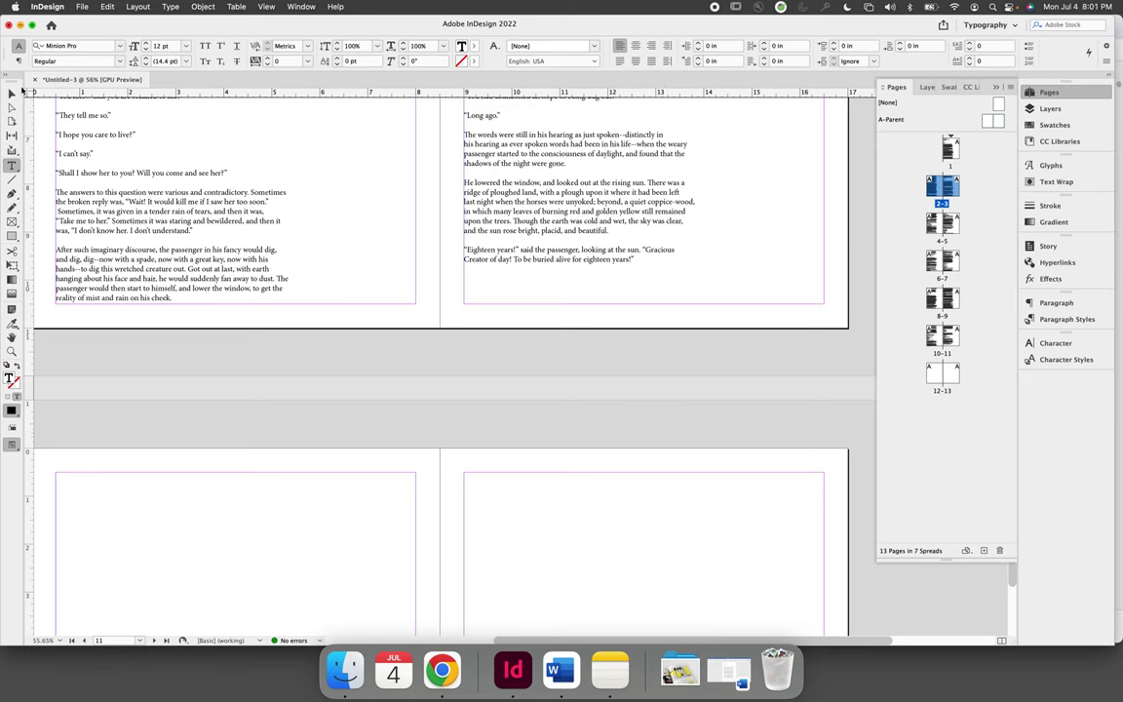
{"action": "left_click", "coordinate": [12, 94]}
{"action": "left_click", "coordinate": [936, 372]}
{"action": "left_click", "coordinate": [956, 376], "text": "shift"}
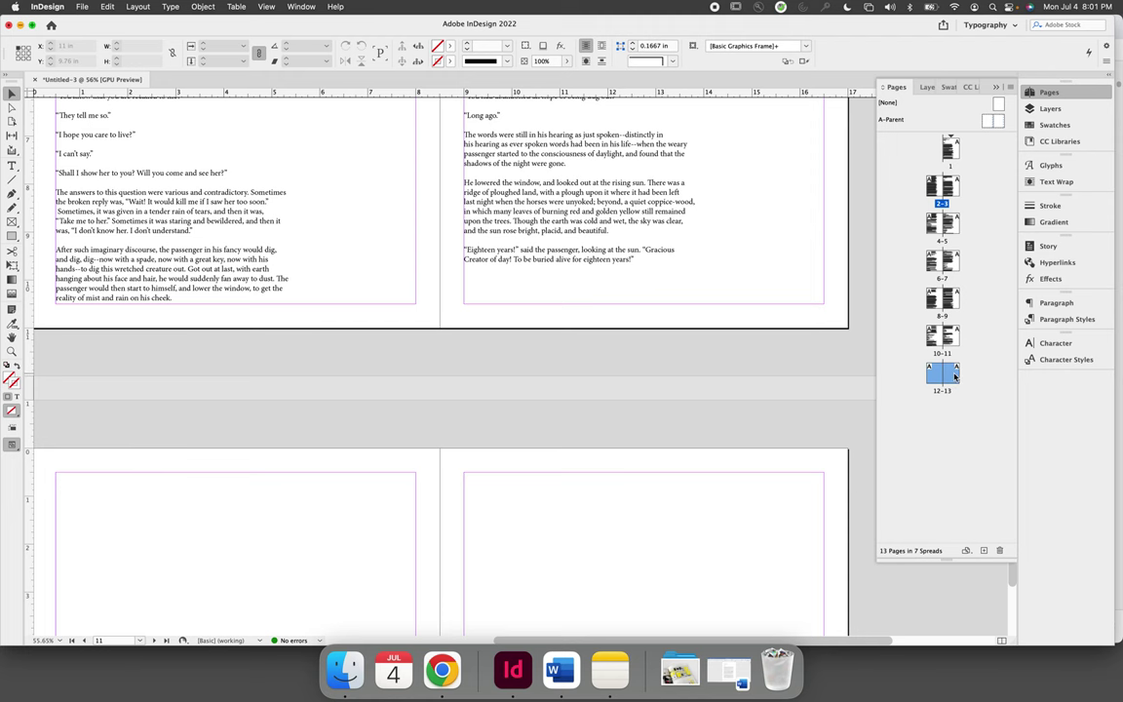
{"action": "left_click", "coordinate": [999, 551]}
{"action": "key", "text": "Return"}
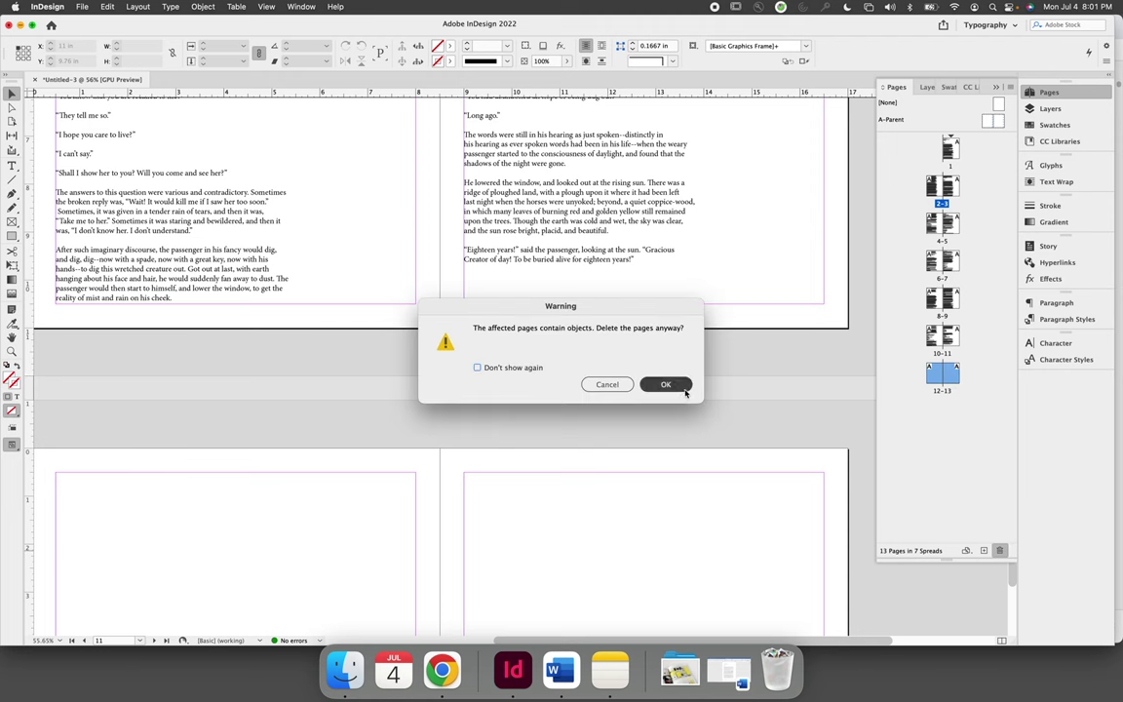